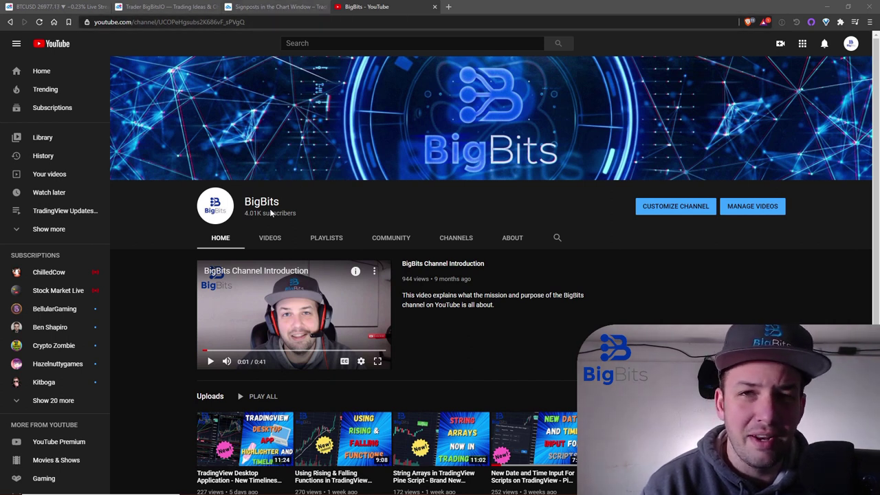
# - Read the TradingView blog article on Signposts in the Chart Window, including the instructions for adding one to a chart
pyautogui.click(275, 7)
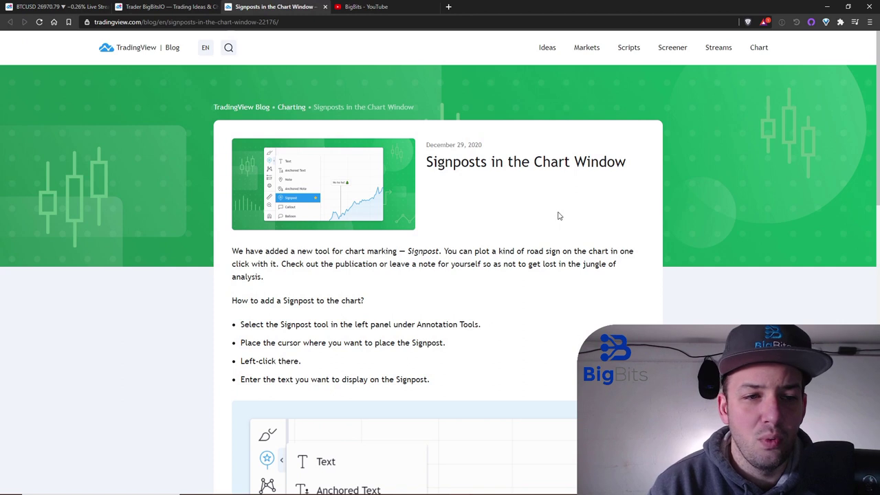
pyautogui.scroll(-1, 558, 216)
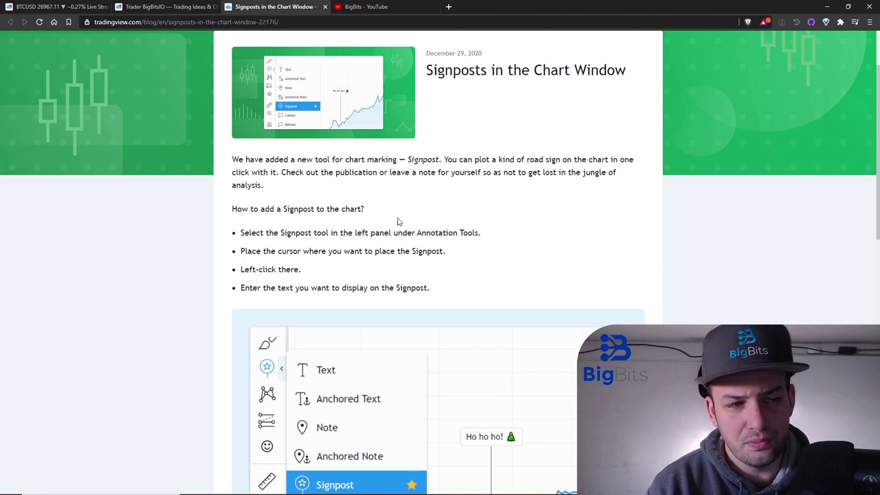
pyautogui.scroll(-1, 409, 196)
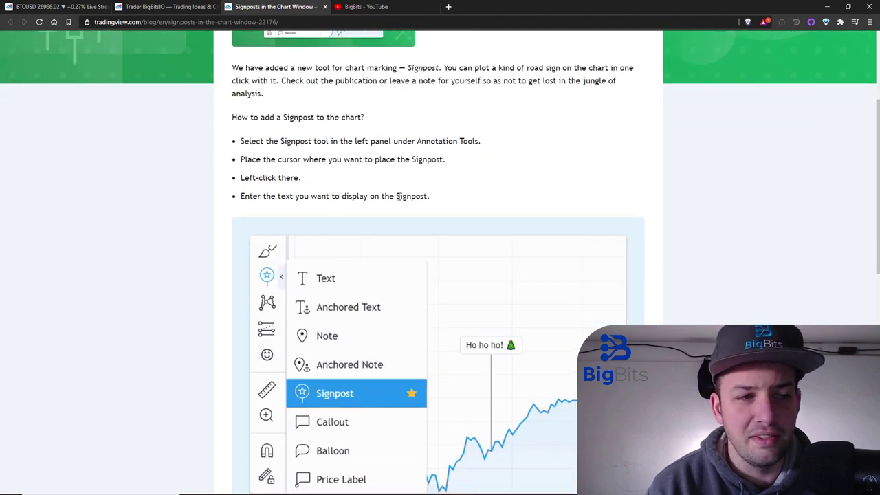
pyautogui.scroll(-2, 206, 172)
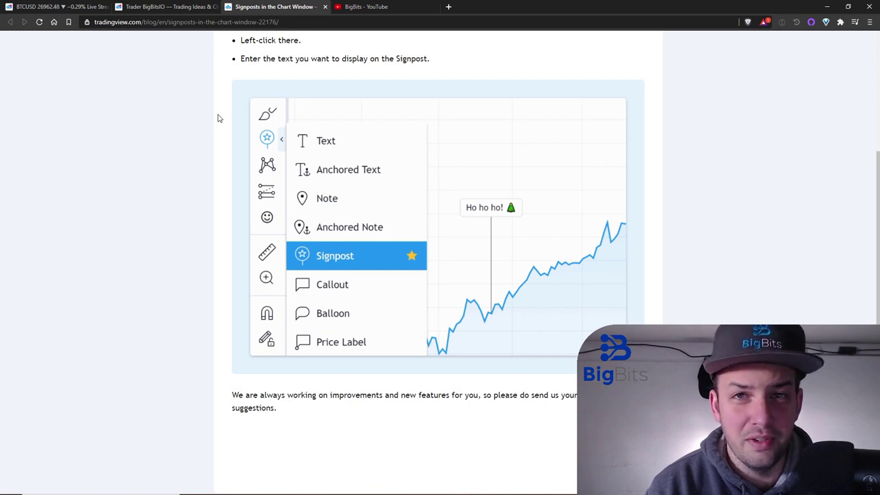
# - Place a Signpost on a mid-December candle of the BTCUSD daily chart with the text "Watch this video"
pyautogui.click(64, 10)
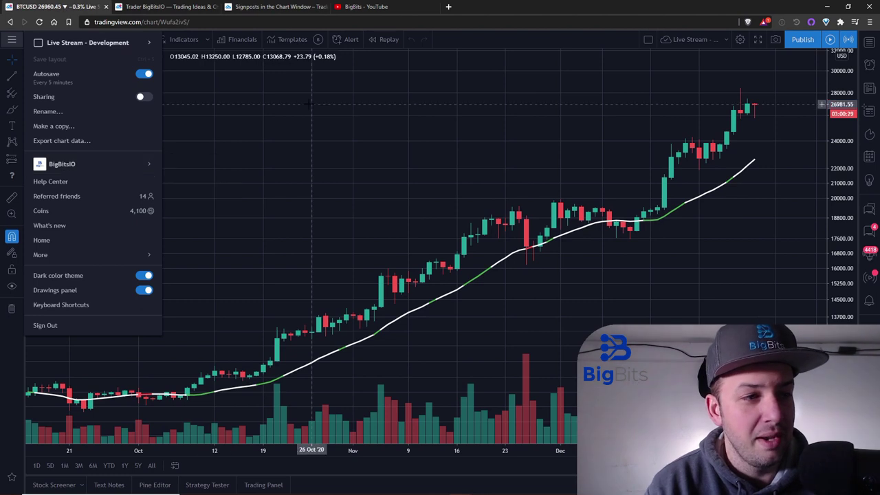
pyautogui.click(308, 103)
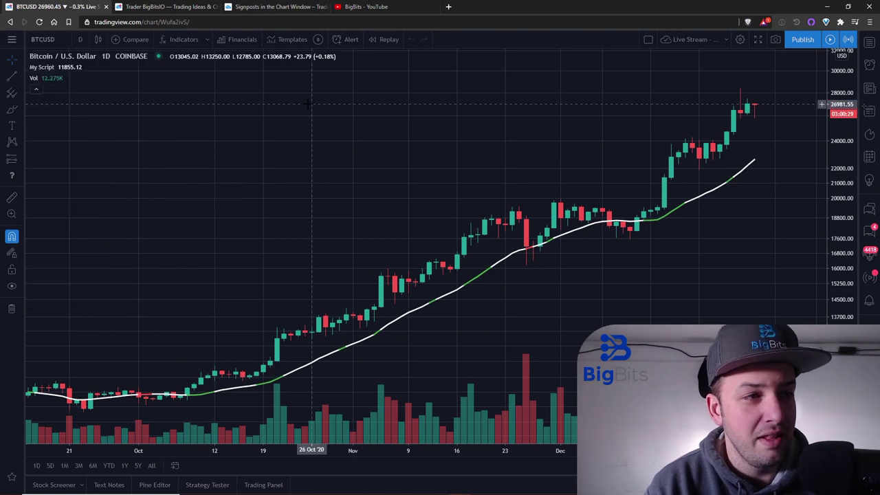
pyautogui.click(19, 127)
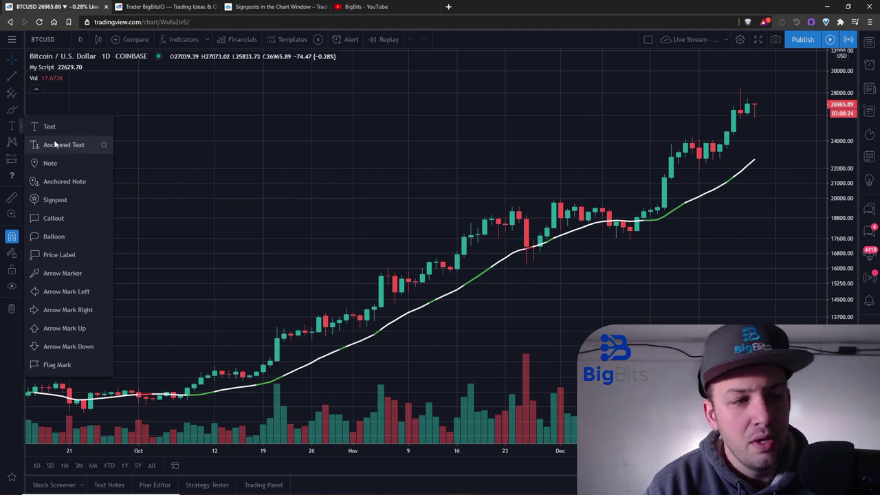
pyautogui.click(61, 199)
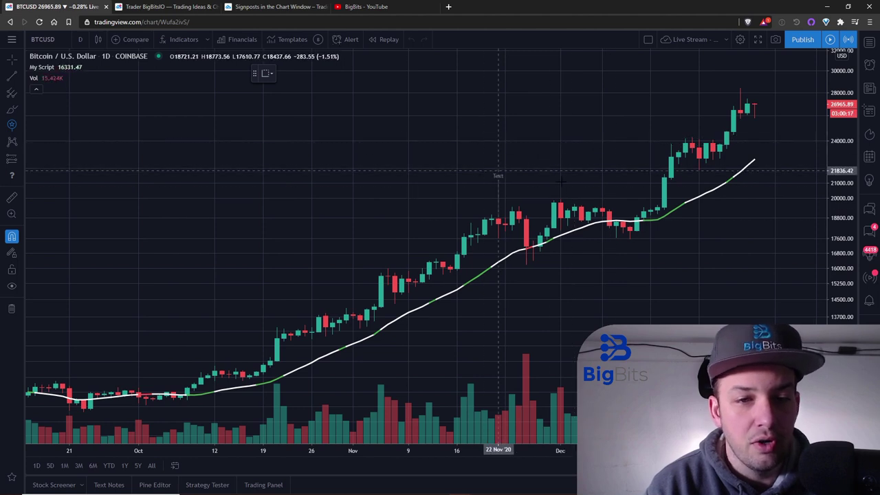
pyautogui.click(637, 217)
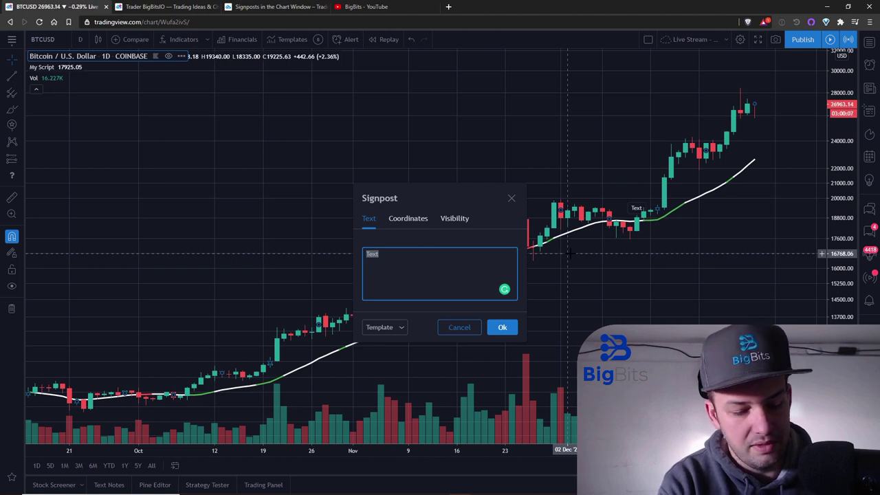
pyautogui.write('Watch this video')
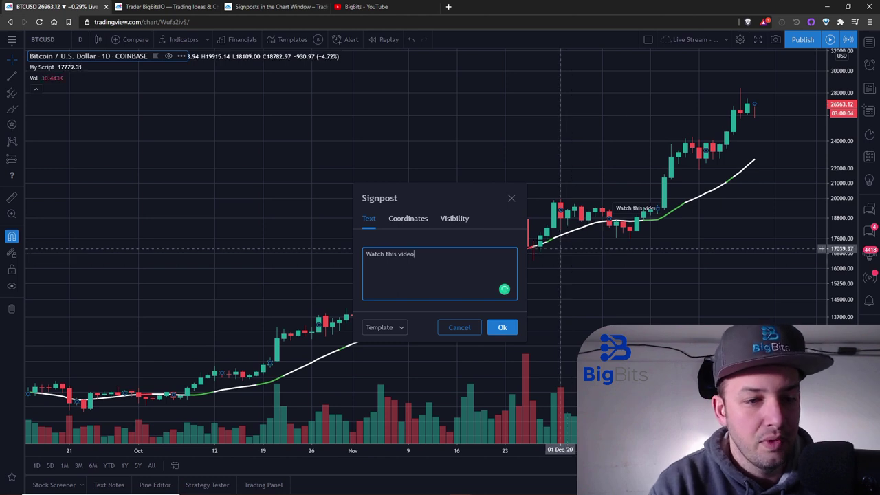
# - Set the signpost's vertical position to 20 % in its coordinates
pyautogui.click(407, 218)
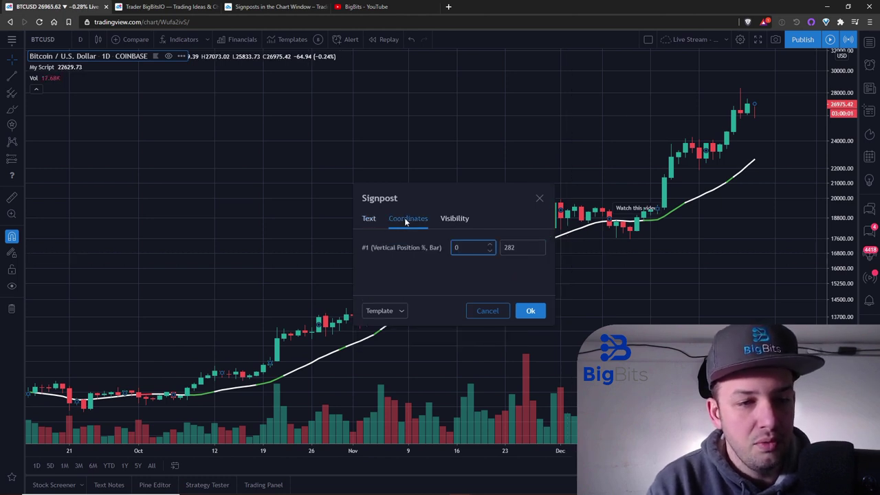
pyautogui.click(490, 245)
pyautogui.click(490, 244)
pyautogui.click(490, 245)
pyautogui.click(490, 245)
pyautogui.click(490, 244)
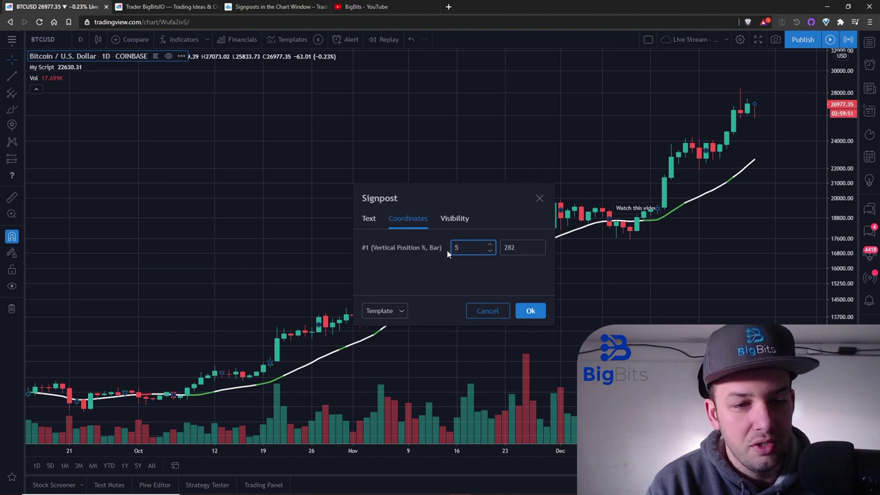
pyautogui.press('BackSpace')
pyautogui.write('20')
pyautogui.click(529, 248)
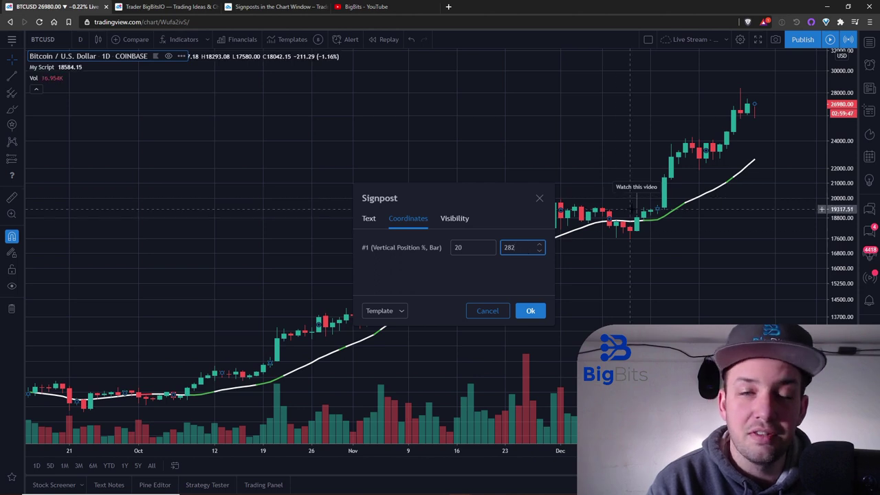
# - Set the signpost's vertical position to -20 %
pyautogui.click(455, 247)
pyautogui.write('-')
pyautogui.click(443, 268)
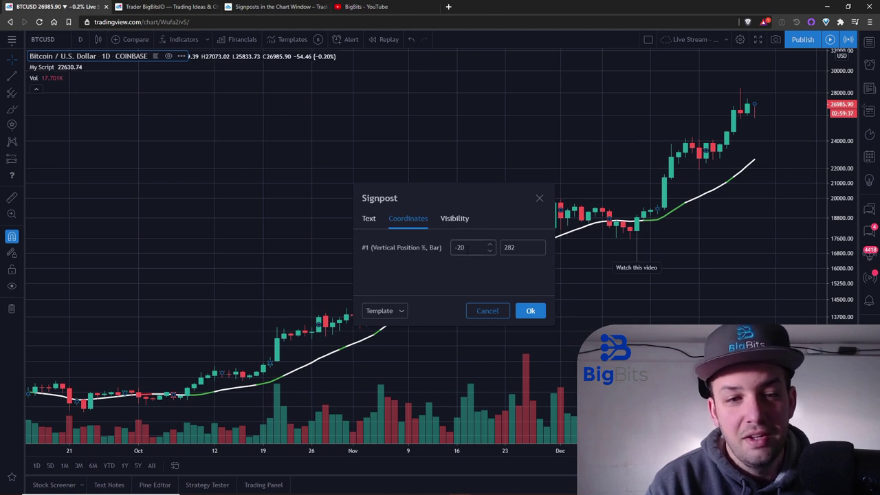
# - Step the signpost's bar number up and back down by one, and set its vertical position to 0 %
pyautogui.click(517, 248)
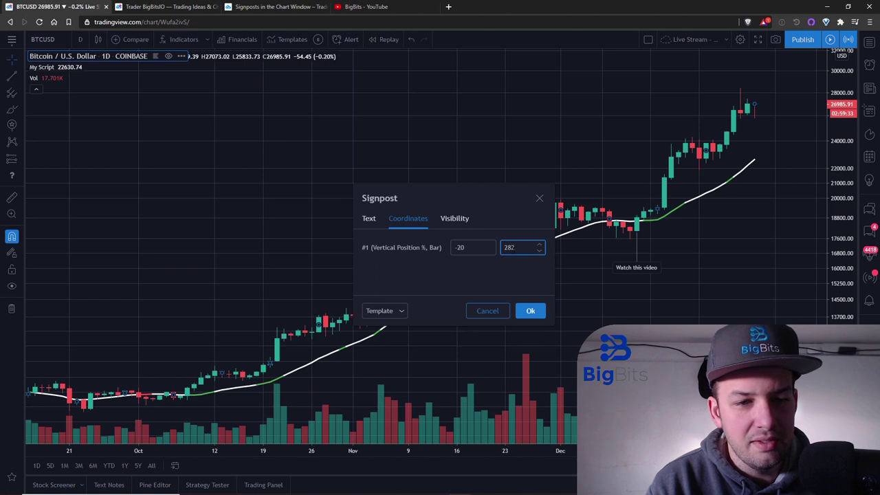
pyautogui.click(538, 245)
pyautogui.click(540, 250)
pyautogui.hotkey('shift', 'Tab')
pyautogui.write('0')
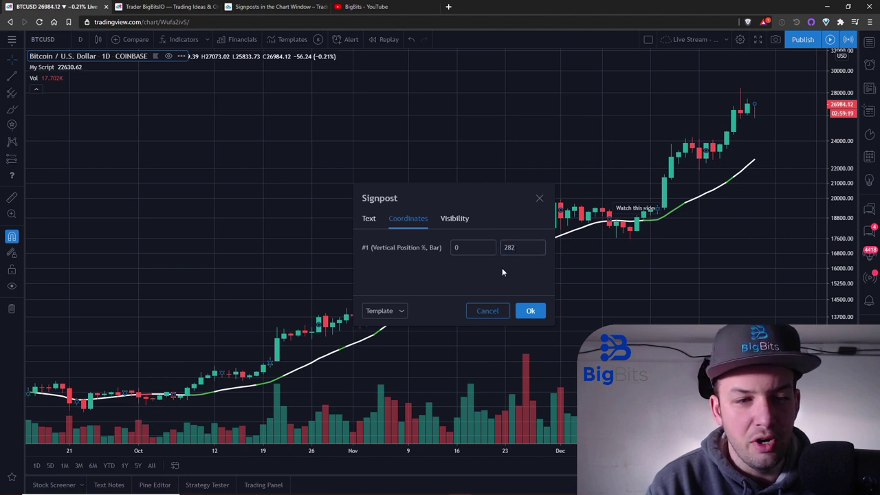
# - Try a vertical position of 20 % with the bar number raised by one, and undo these coordinate changes
pyautogui.click(472, 249)
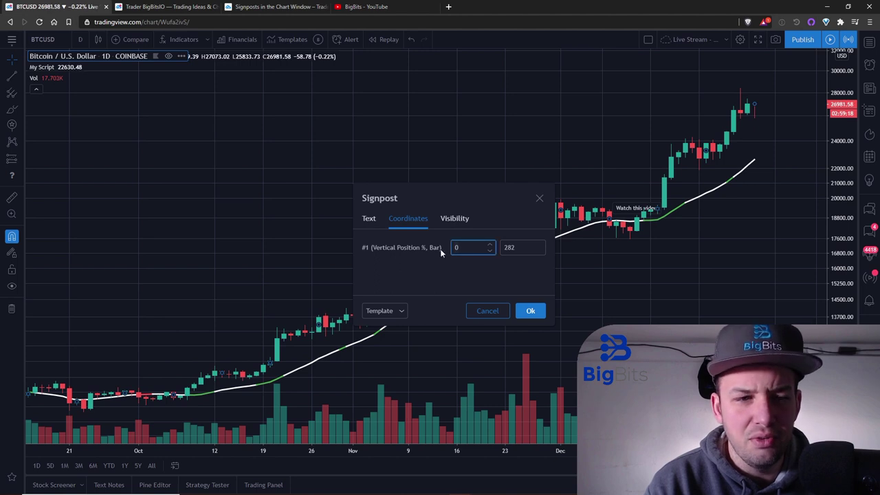
pyautogui.press('BackSpace')
pyautogui.write('20')
pyautogui.click(441, 269)
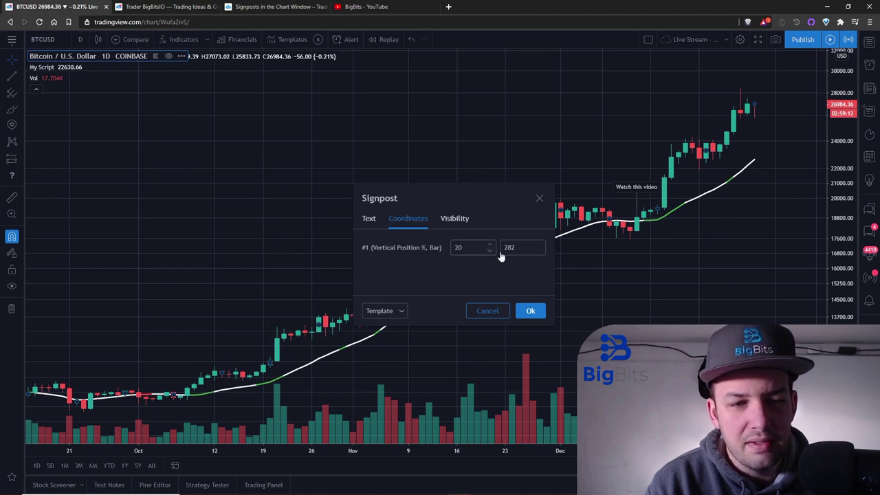
pyautogui.click(540, 245)
pyautogui.hotkey('ctrl', 'z')
pyautogui.hotkey('ctrl', 'z')
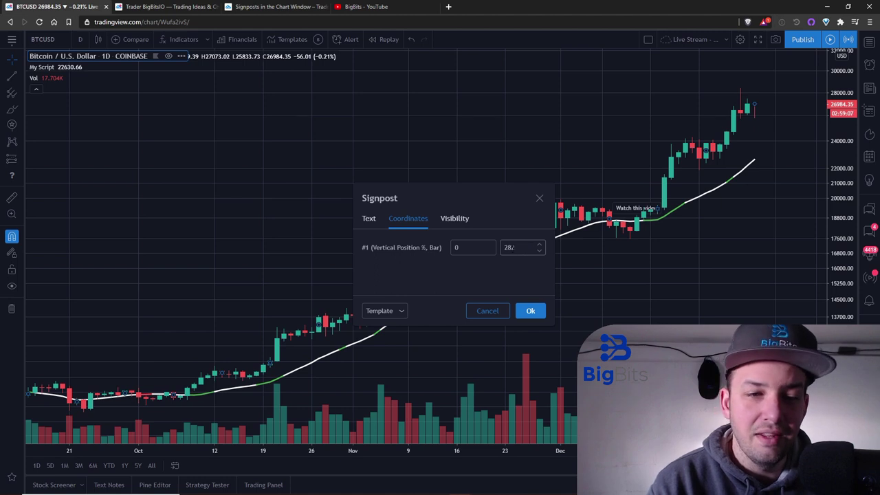
# - Set the signpost's vertical position to 20 %, check its visibility options and apply the settings
pyautogui.click(474, 248)
pyautogui.write('20')
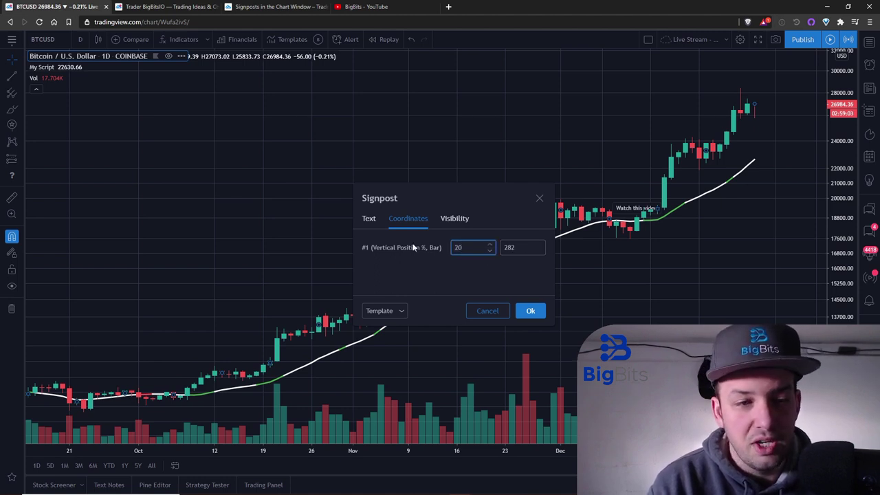
pyautogui.click(428, 275)
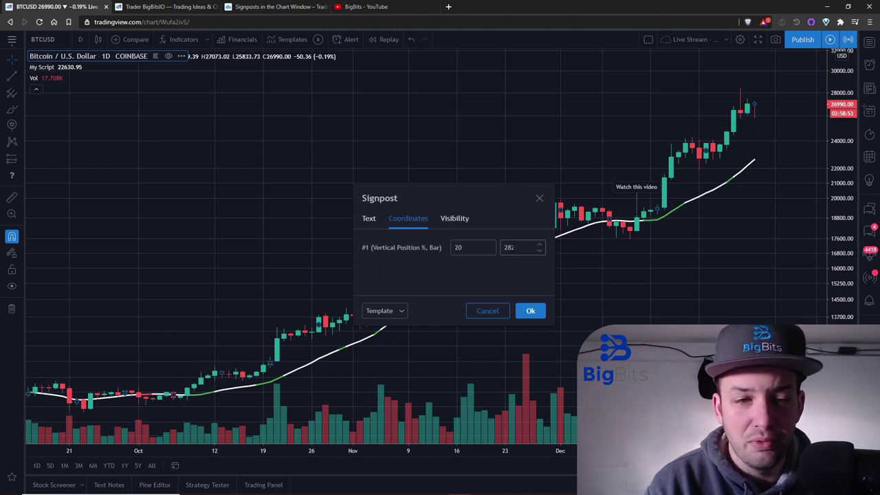
pyautogui.click(450, 221)
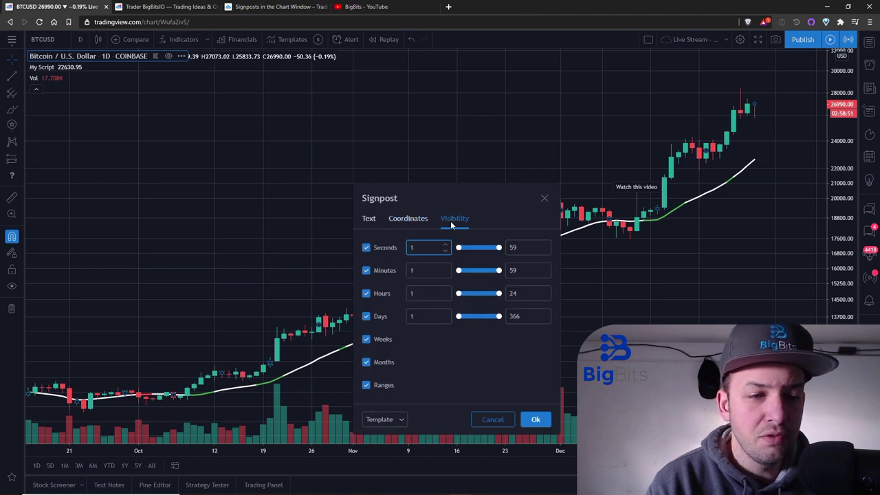
pyautogui.click(369, 224)
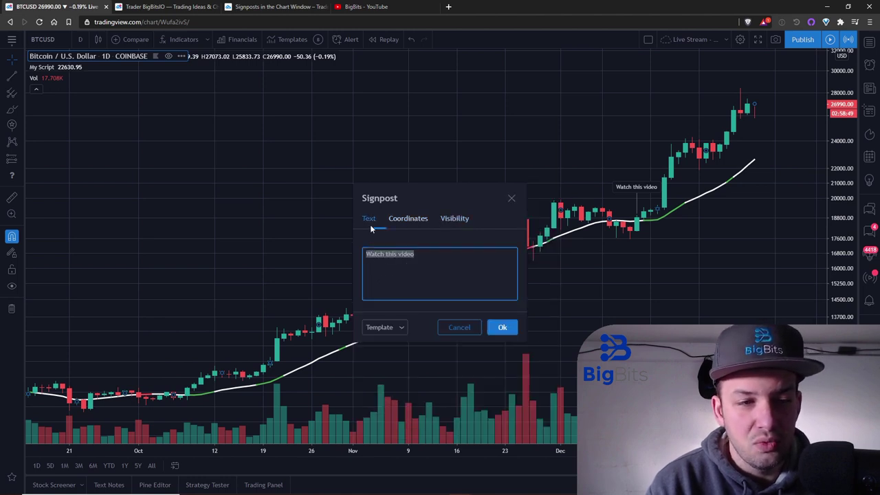
pyautogui.click(494, 329)
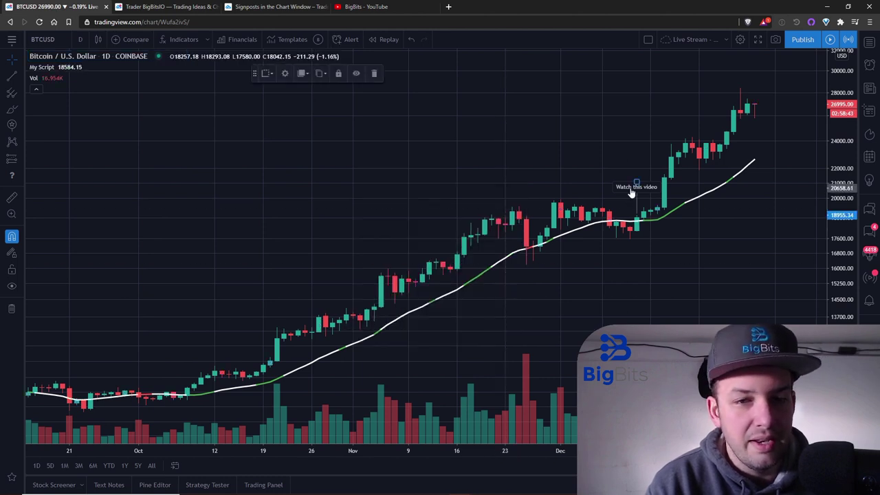
# - Reopen the signpost's settings to review its text options, close them without changes and deselect the signpost
pyautogui.click(285, 73)
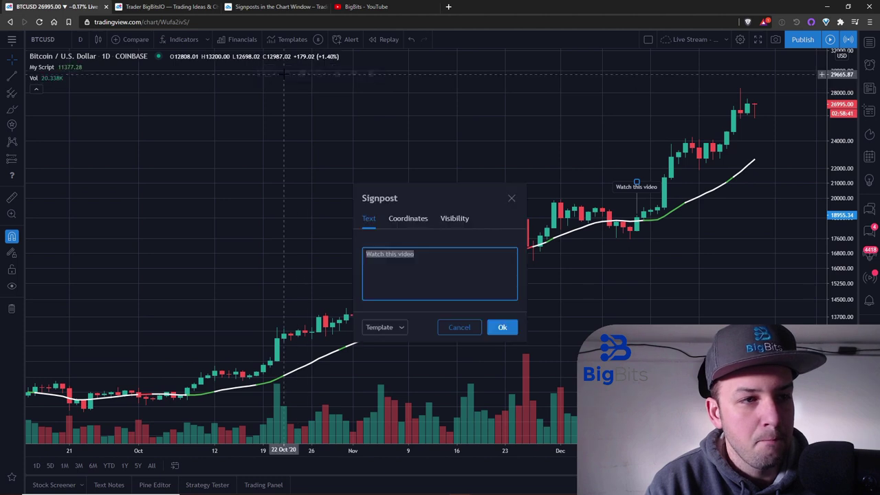
pyautogui.click(511, 199)
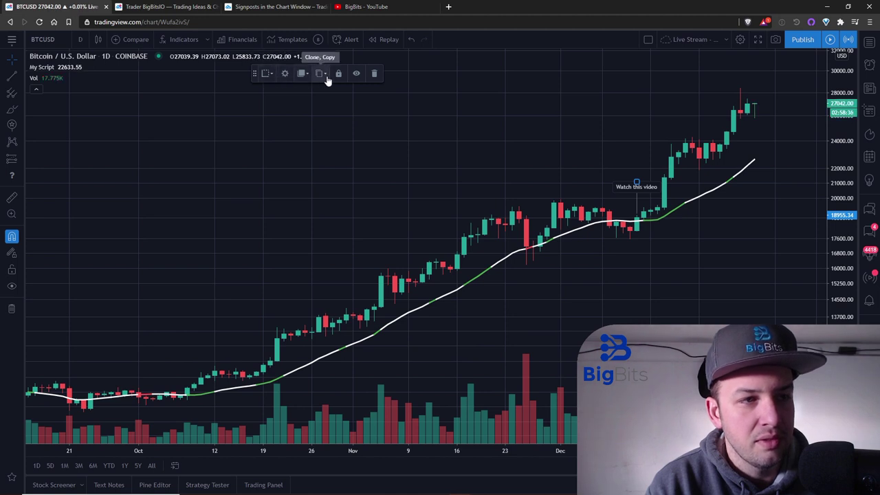
pyautogui.click(543, 134)
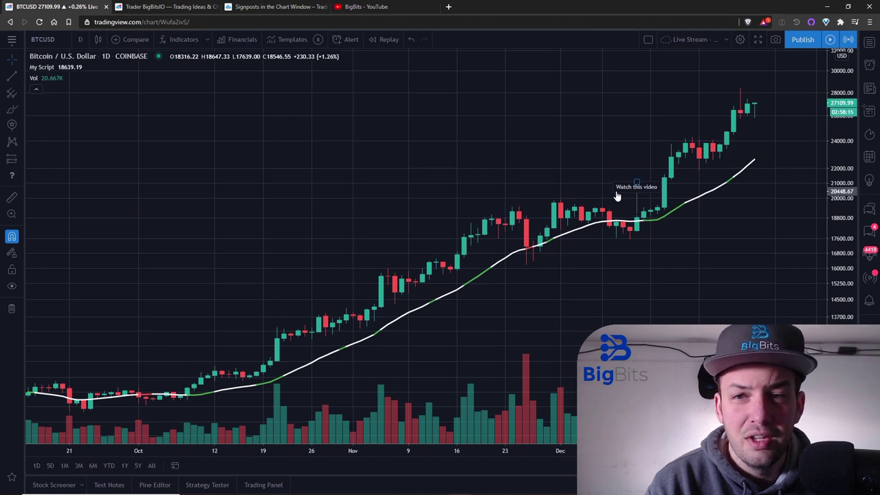
# - Try yellow and black as the chart's background colour in the chart's appearance settings
pyautogui.doubleClick(627, 148)
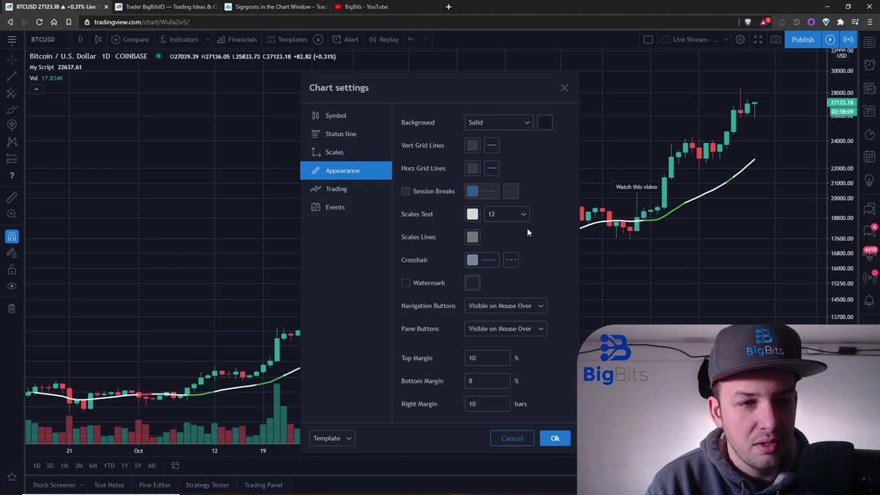
pyautogui.click(544, 122)
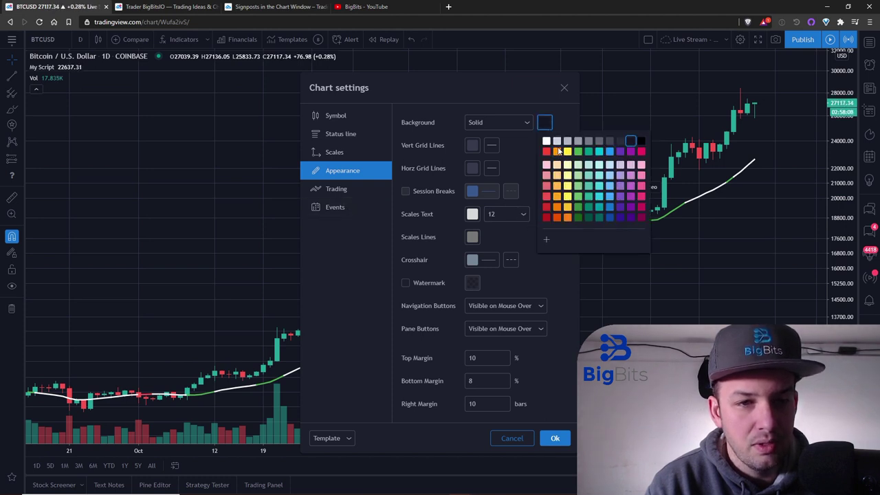
pyautogui.click(567, 152)
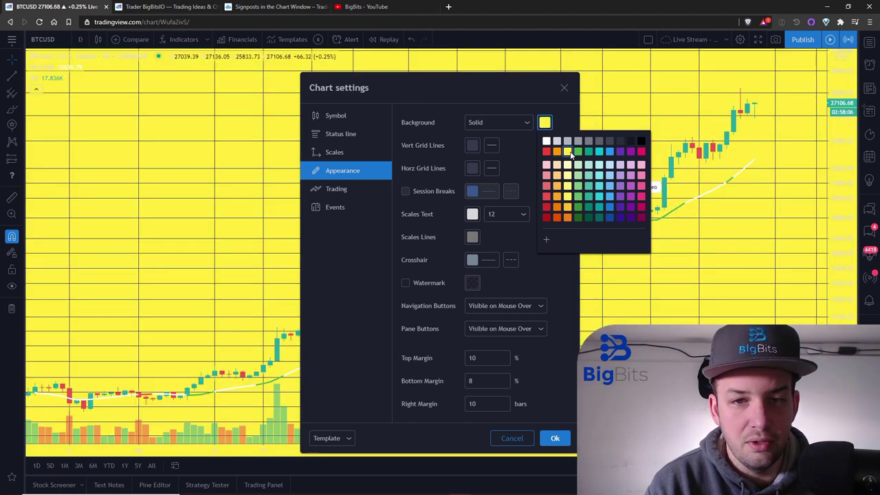
pyautogui.click(640, 141)
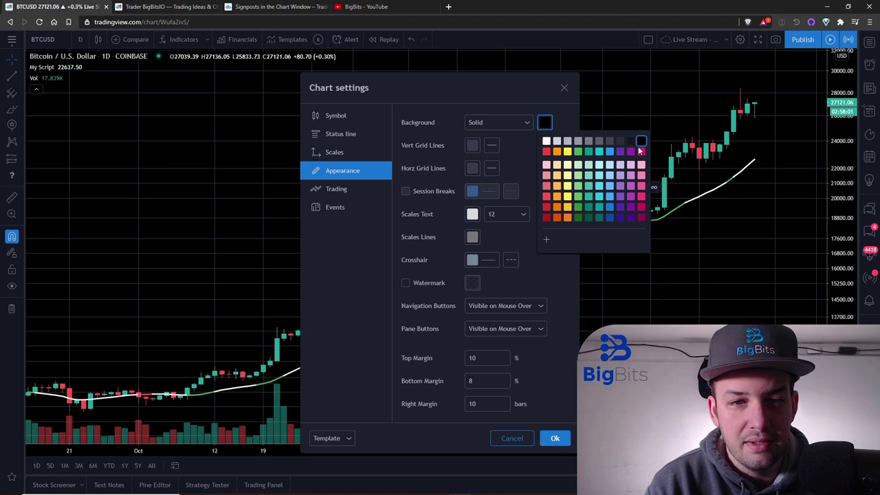
# - Try several grey shades for the chart background, restore the original very dark shade beside black and apply the settings
pyautogui.click(599, 141)
pyautogui.click(587, 142)
pyautogui.click(577, 141)
pyautogui.click(588, 141)
pyautogui.click(578, 141)
pyautogui.click(588, 141)
pyautogui.click(578, 142)
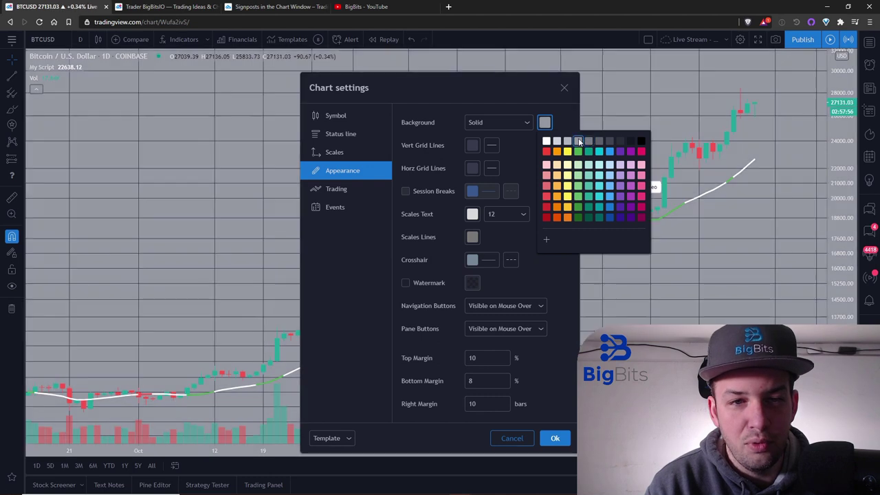
pyautogui.click(631, 141)
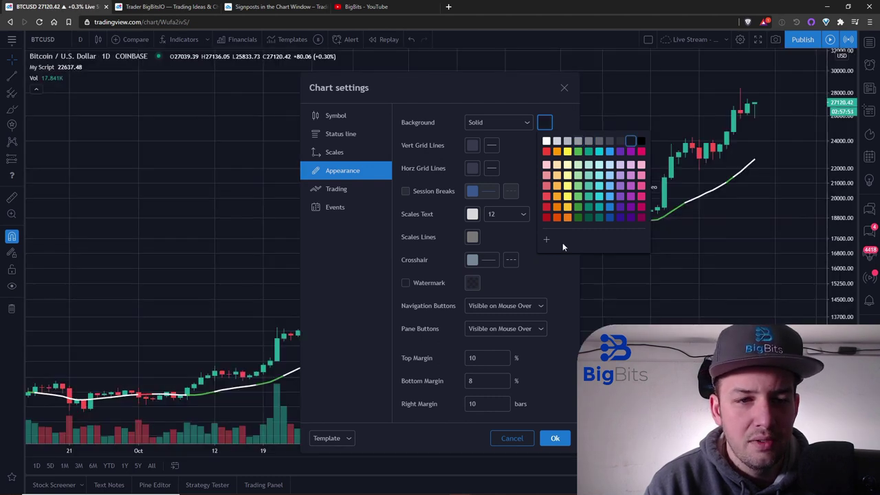
pyautogui.click(555, 442)
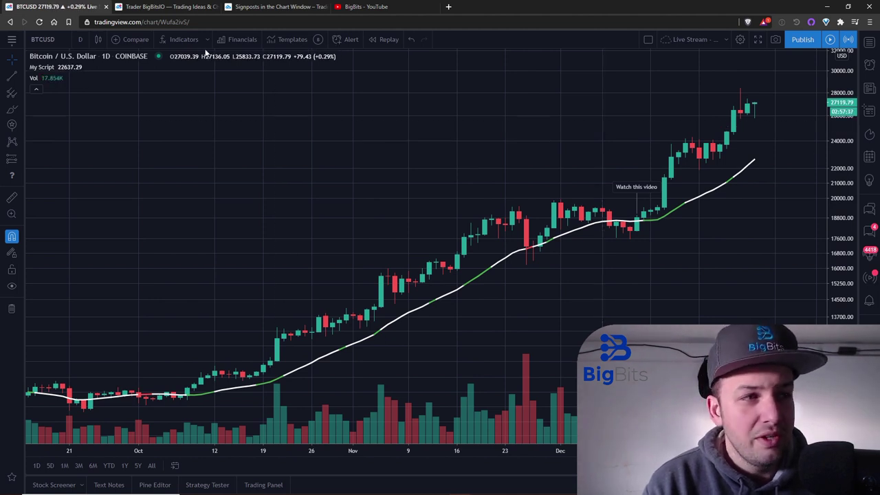
# - Return to the Signposts blog article and review its illustration and closing remarks
pyautogui.click(264, 10)
pyautogui.scroll(-2, 186, 196)
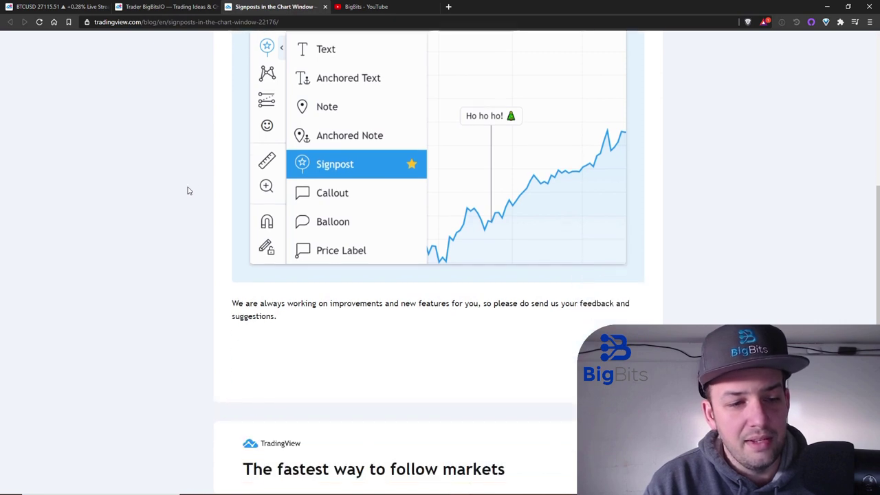
# - Return to the BTCUSD chart and look over the recently used chart layouts without switching
pyautogui.scroll(6, 216, 255)
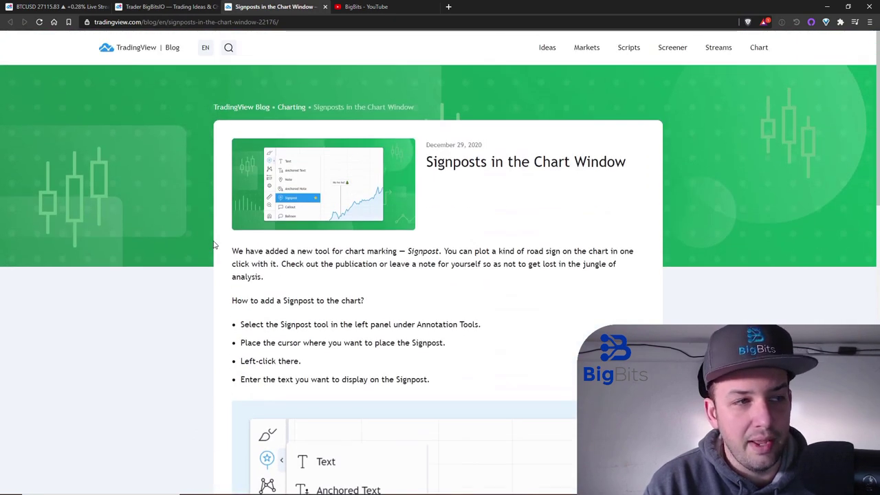
pyautogui.click(64, 7)
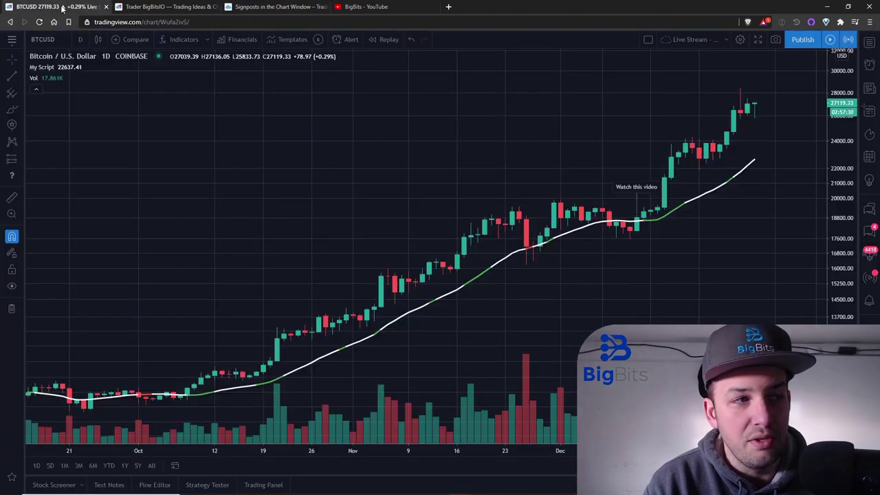
pyautogui.click(15, 41)
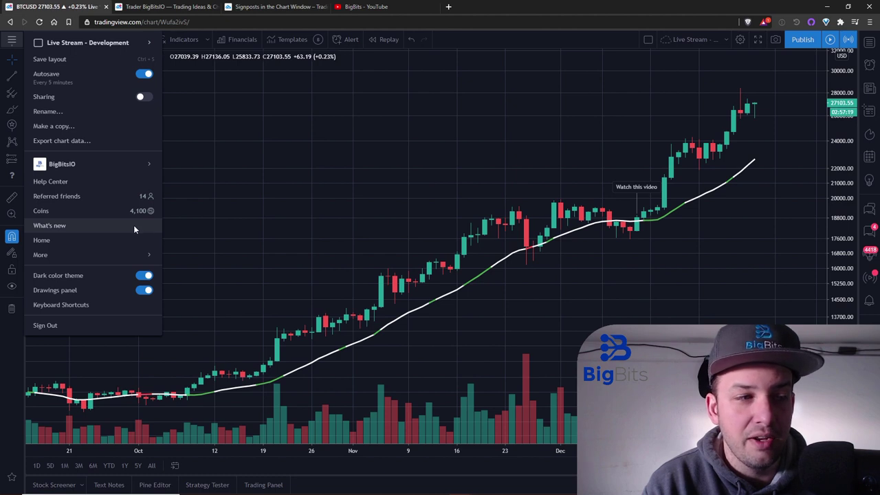
pyautogui.moveTo(103, 43)
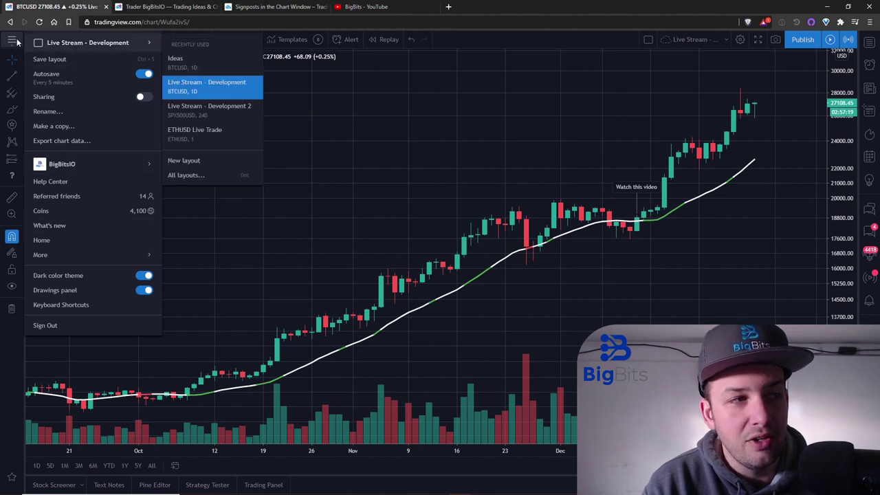
pyautogui.click(445, 116)
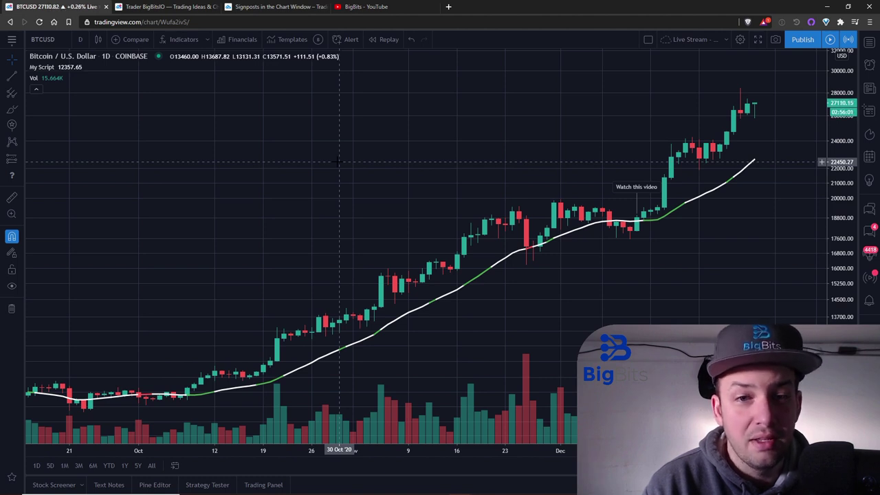
pyautogui.scroll(-2, 339, 162)
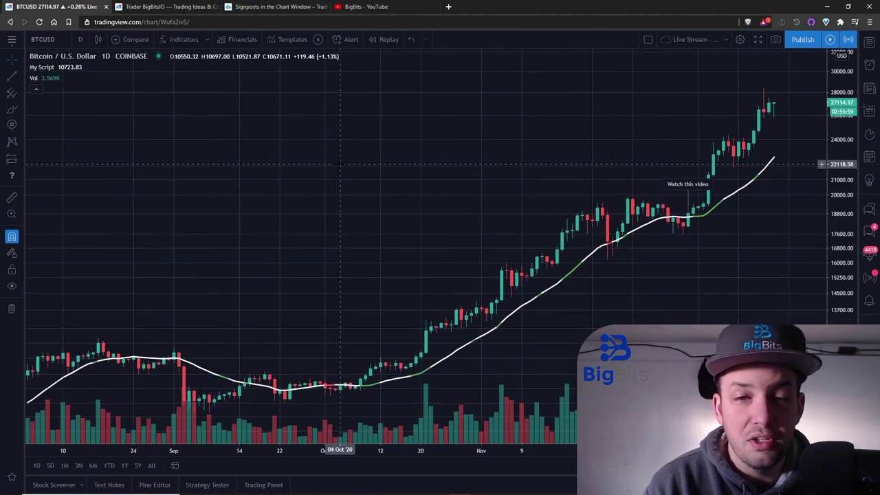
# - Open the recently used Ideas layout and leave the current layout without saving its changes
pyautogui.click(14, 42)
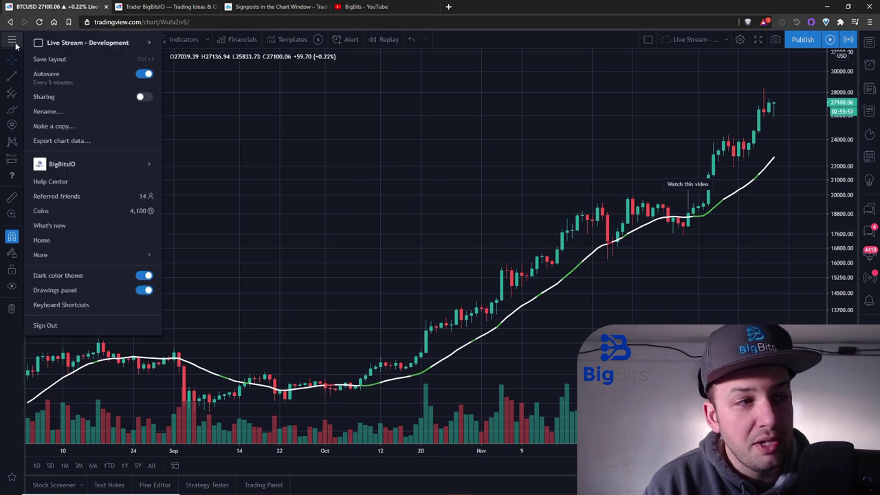
pyautogui.moveTo(145, 43)
pyautogui.click(204, 60)
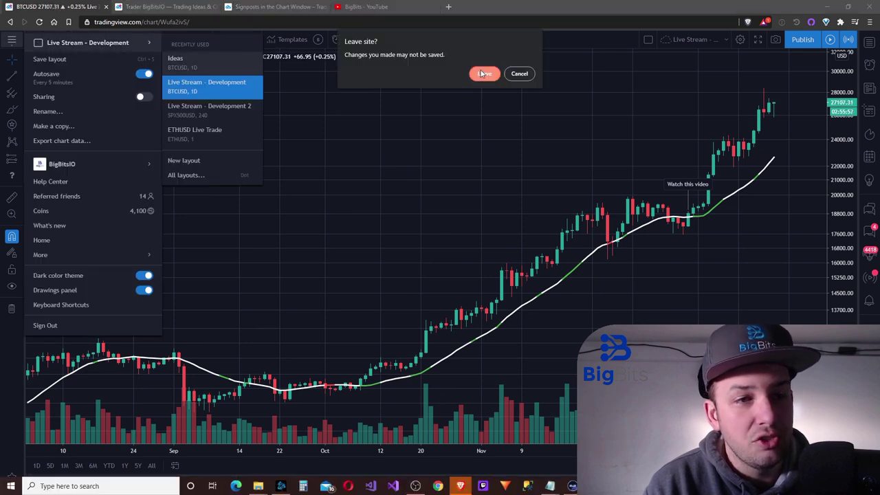
pyautogui.click(484, 73)
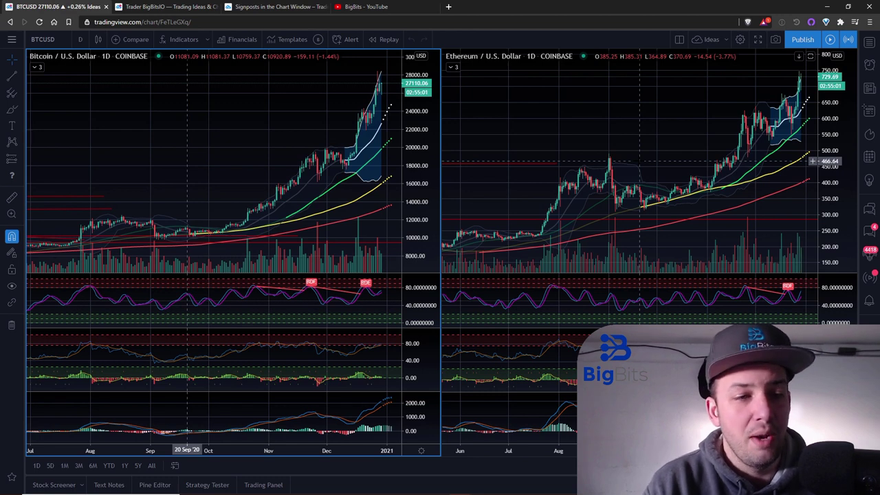
# - Change the layout from two charts to a single BTCUSD chart with empty space after the latest candles
pyautogui.click(679, 39)
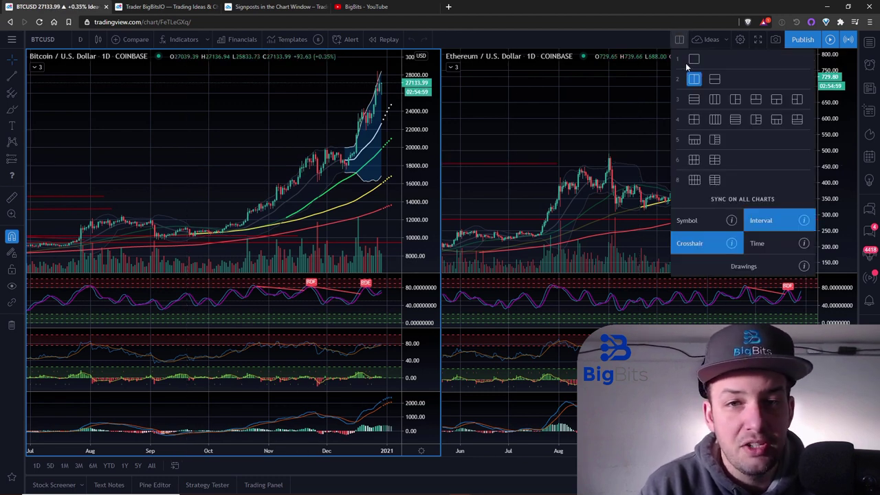
pyautogui.click(694, 59)
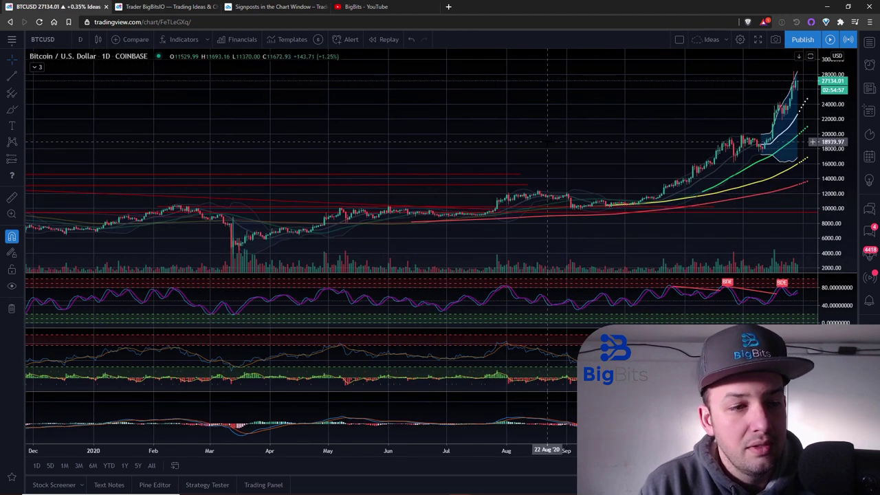
pyautogui.scroll(3, 543, 137)
pyautogui.scroll(3, 543, 137)
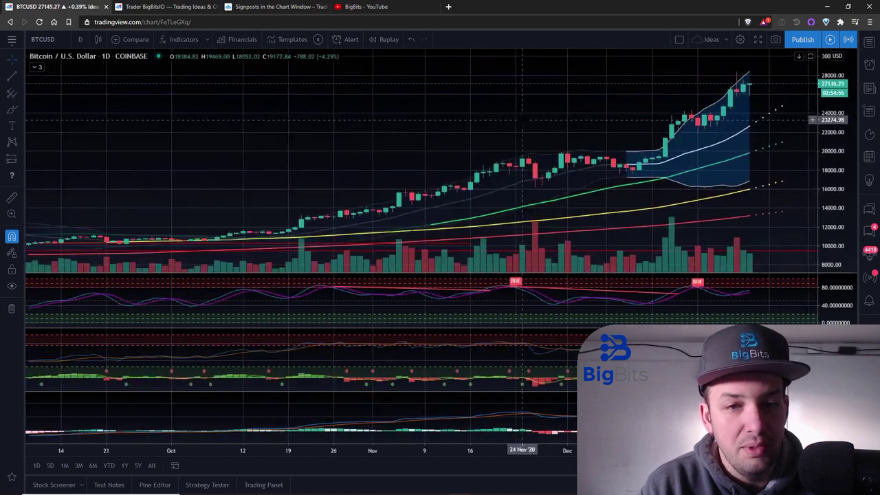
pyautogui.scroll(-2, 521, 119)
pyautogui.moveTo(630, 104); pyautogui.dragTo(346, 105)
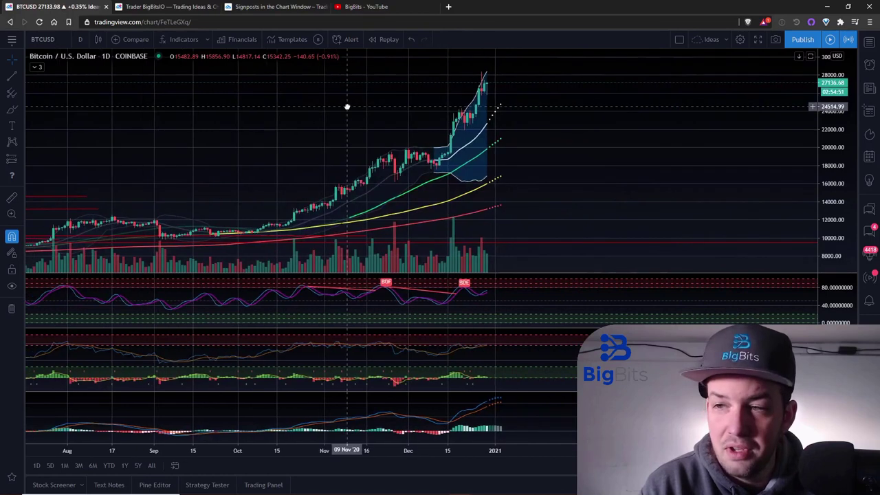
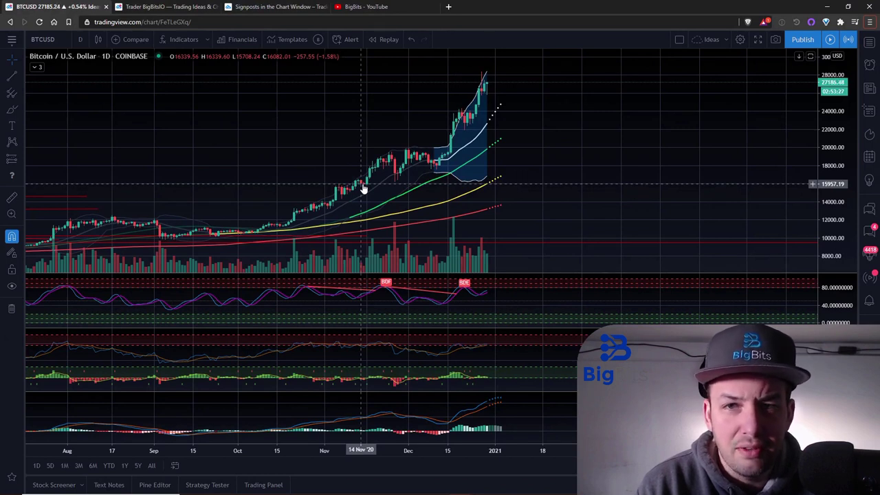
# - Draw a red trend line on the price chart connecting the two most recent December 2020 highs
pyautogui.click(14, 77)
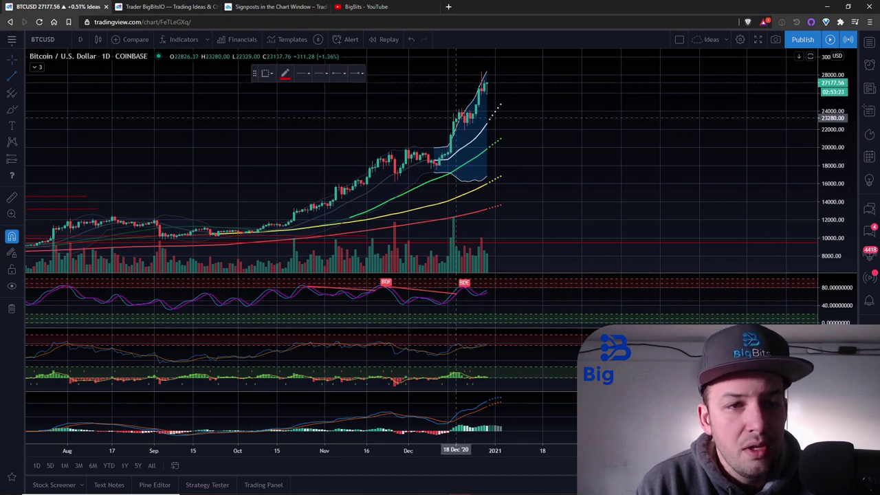
pyautogui.moveTo(455, 117); pyautogui.dragTo(482, 72)
pyautogui.click(508, 131)
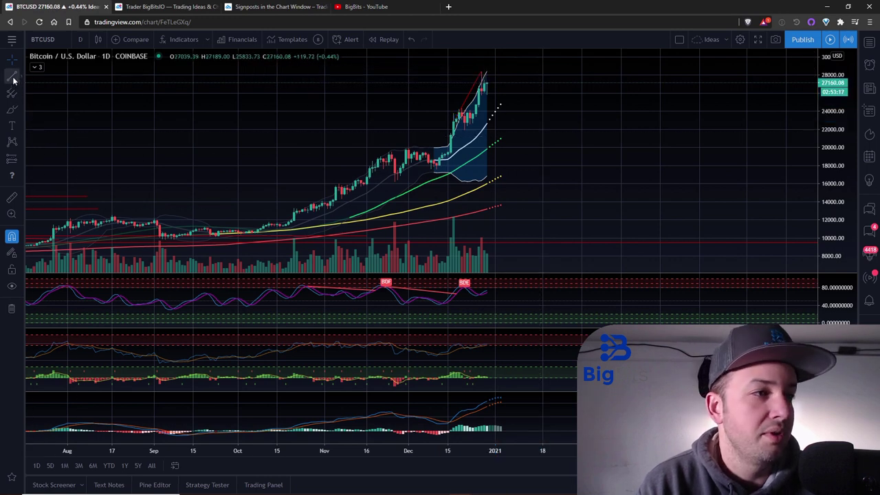
# - Draw a red trend line in the upper oscillator pane from the 21 Dec peak to 31 Dec, and move the drawing toolbar off the recent candles
pyautogui.click(12, 108)
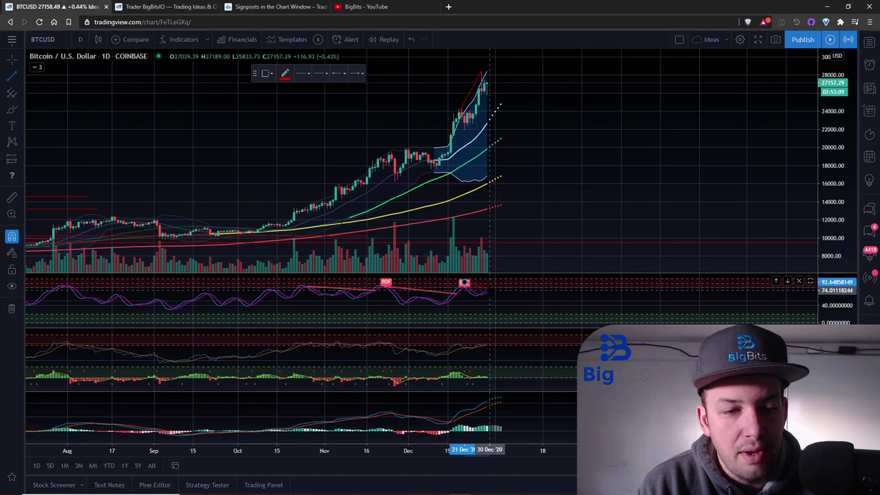
pyautogui.click(492, 288)
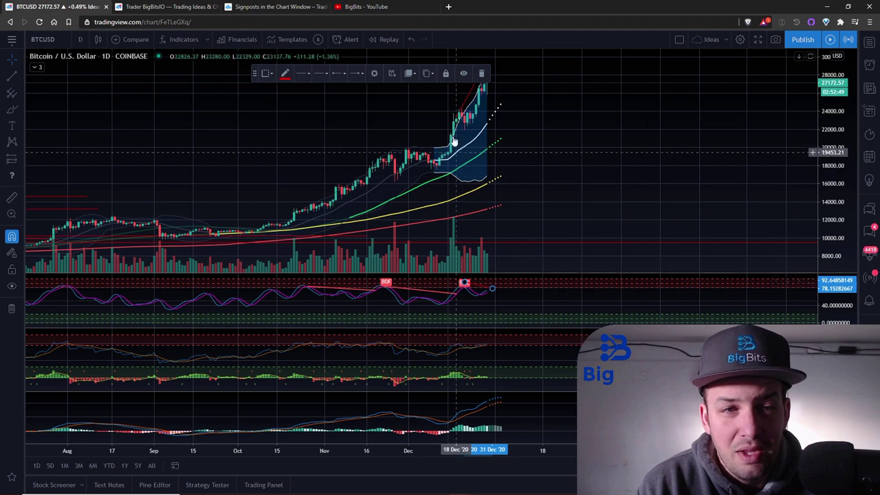
pyautogui.moveTo(254, 73); pyautogui.dragTo(198, 86)
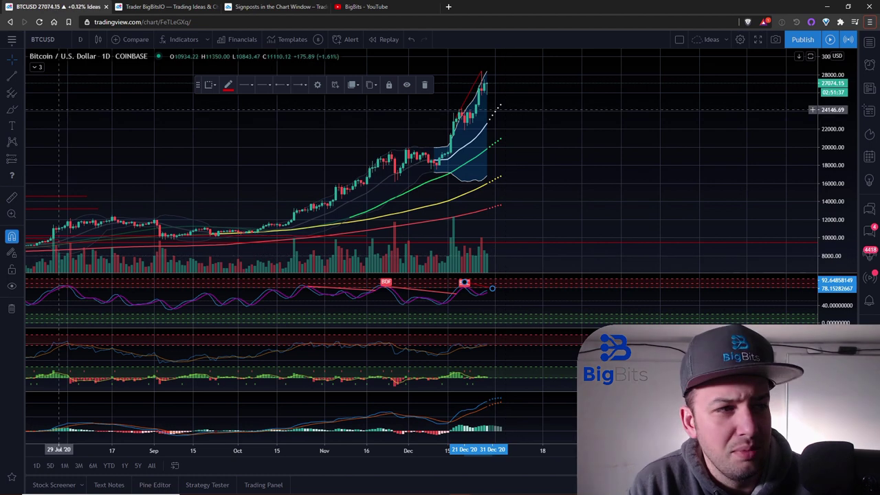
# - Set the chart interval to 1 week, deselect the oscillator trend line and show the weekly history back to 2016
pyautogui.click(80, 39)
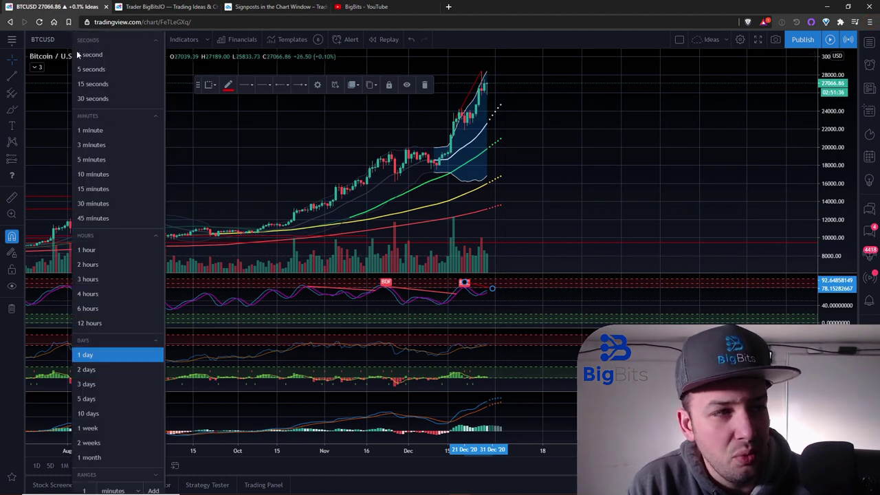
pyautogui.click(106, 423)
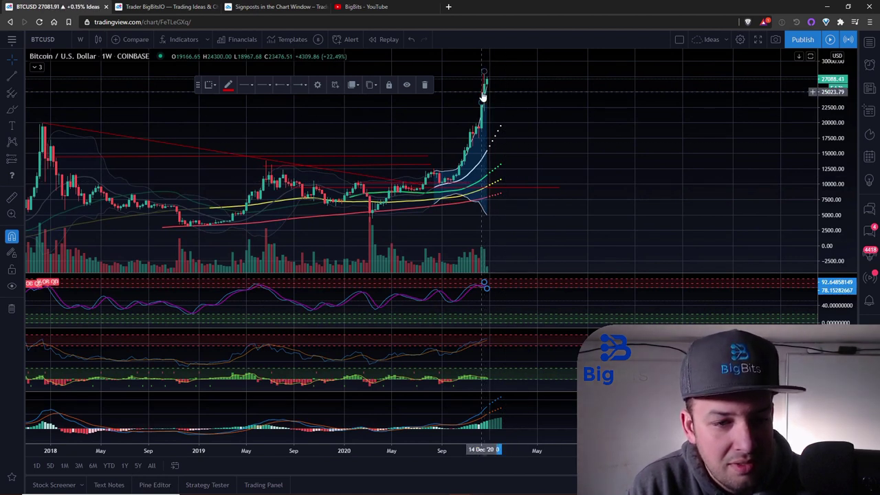
pyautogui.click(509, 294)
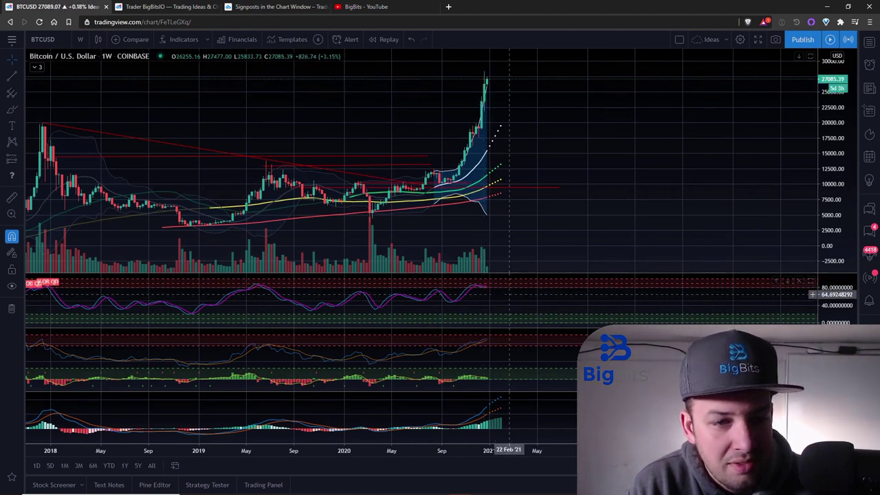
pyautogui.click(484, 286)
pyautogui.click(612, 161)
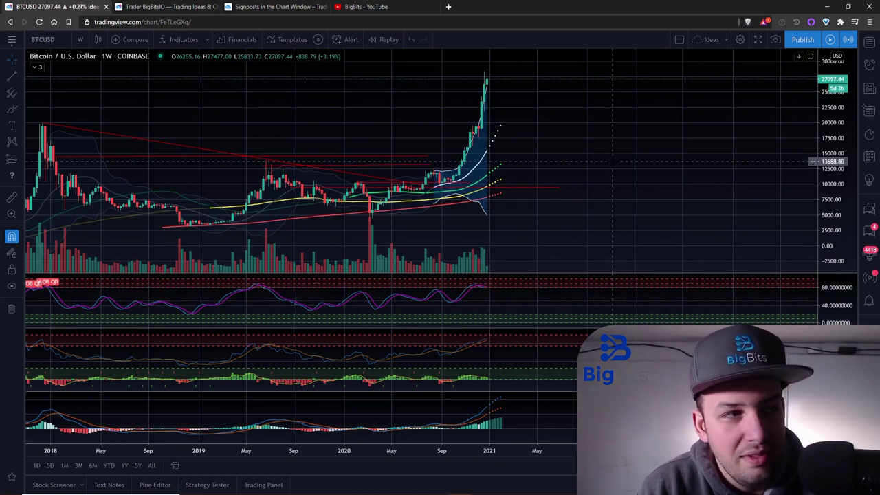
pyautogui.scroll(4, 454, 253)
pyautogui.scroll(-6, 443, 253)
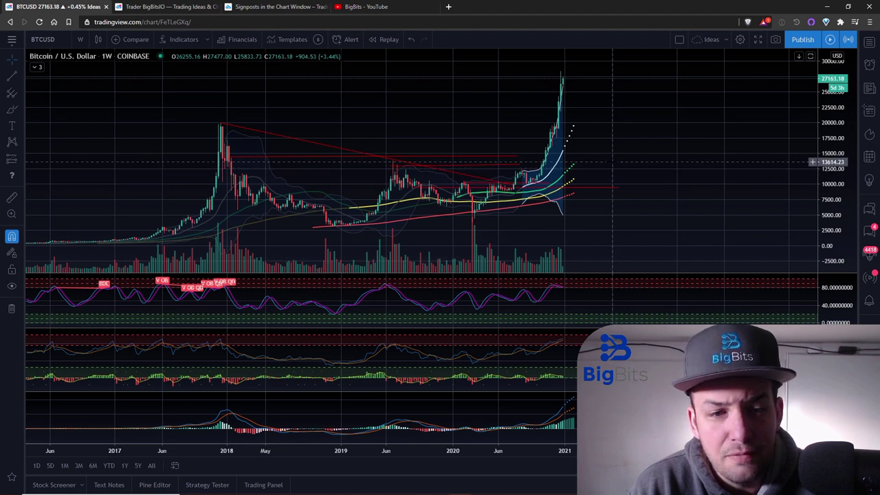
# - Draw a red freehand brush stroke in the upper oscillator pane, dipping and rising again beyond the latest weekly bar
pyautogui.click(11, 91)
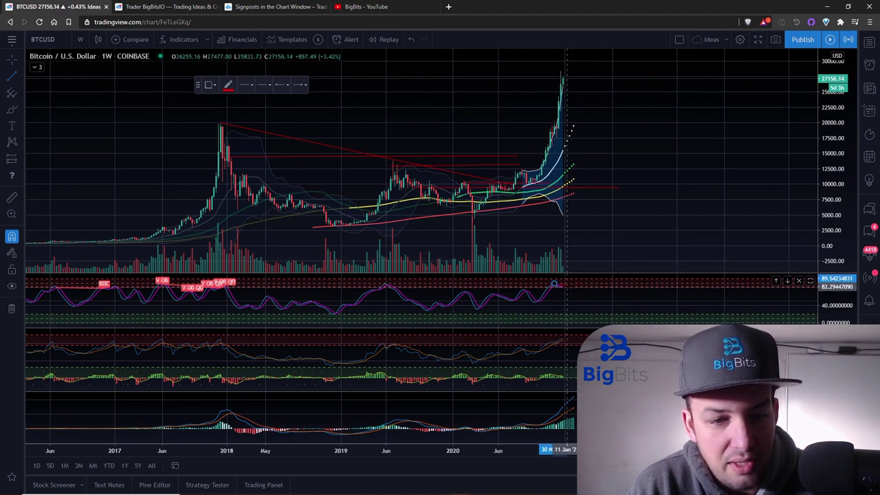
pyautogui.press('Escape')
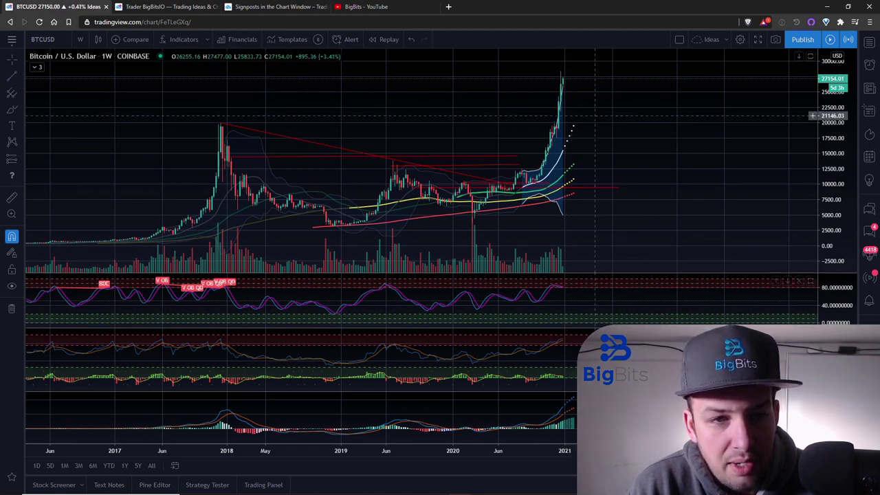
pyautogui.moveTo(823, 147); pyautogui.dragTo(823, 72)
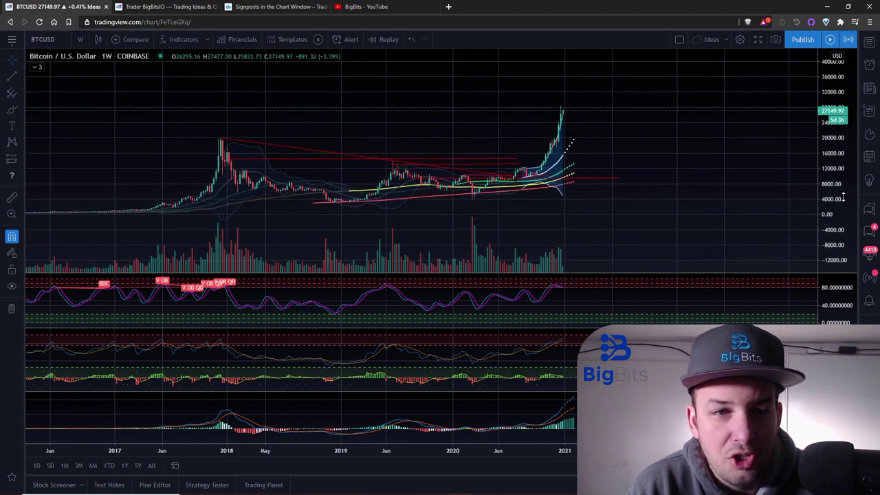
pyautogui.click(12, 110)
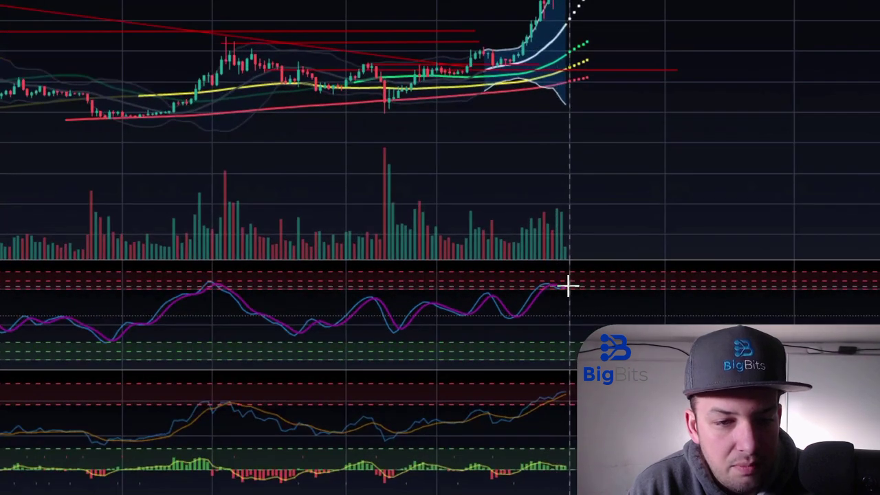
pyautogui.moveTo(567, 284)
pyautogui.mouseDown()
pyautogui.moveTo(601, 300)
pyautogui.moveTo(641, 284)
pyautogui.mouseUp()
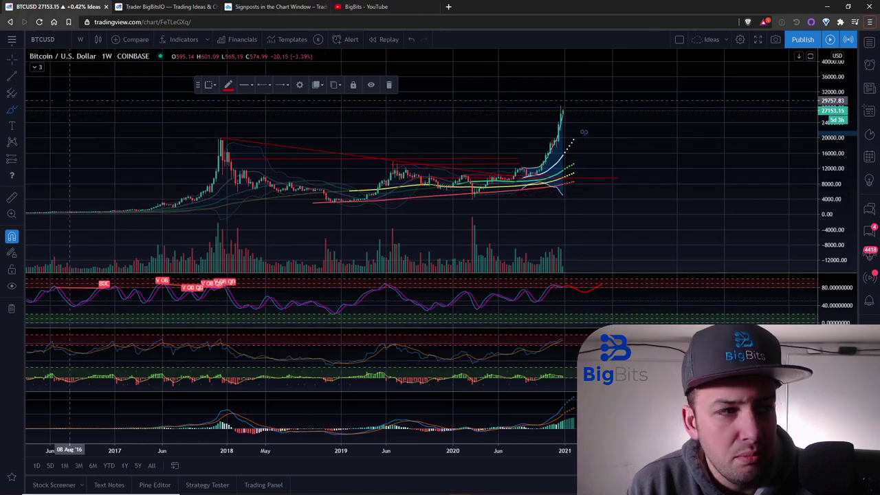
# - Brush a flat red loop across the 2017–2018 price peak near the 15,000 level and delete it
pyautogui.moveTo(119, 154)
pyautogui.mouseDown()
pyautogui.moveTo(303, 153)
pyautogui.moveTo(124, 155)
pyautogui.mouseUp()
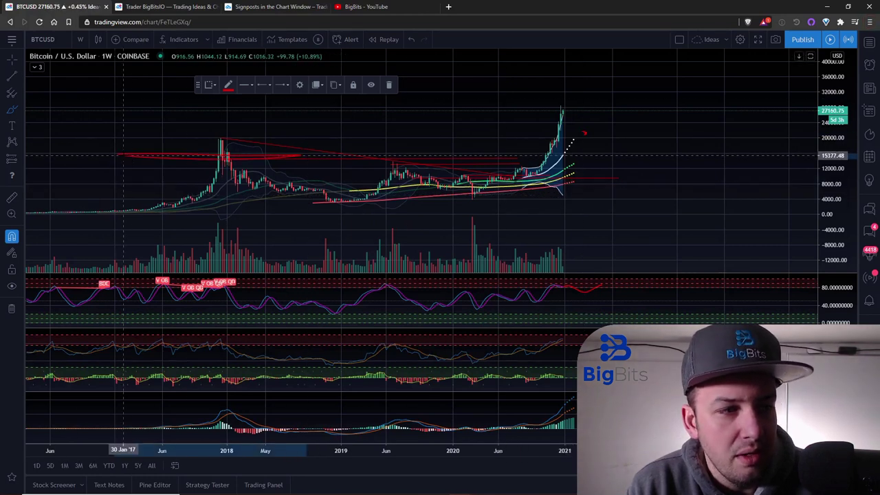
pyautogui.press('Delete')
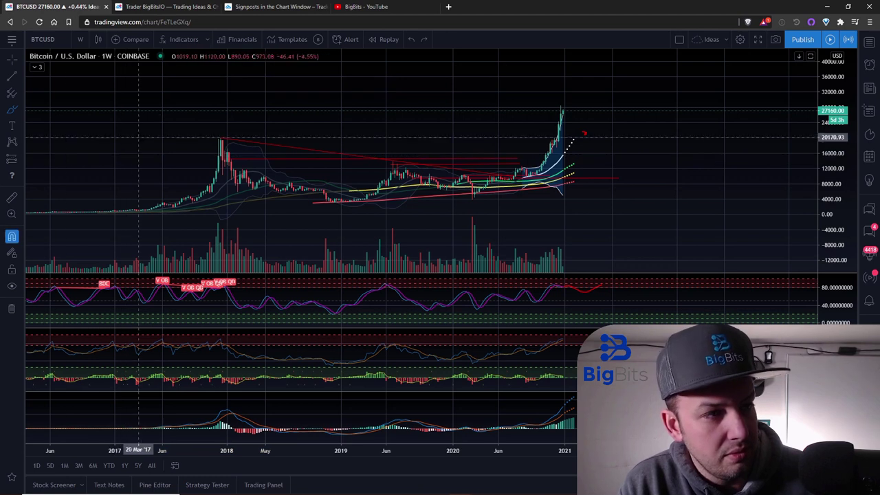
# - Examine the earliest weekly price history around 2015 with the price scale fitted automatically
pyautogui.moveTo(139, 137); pyautogui.dragTo(739, 148)
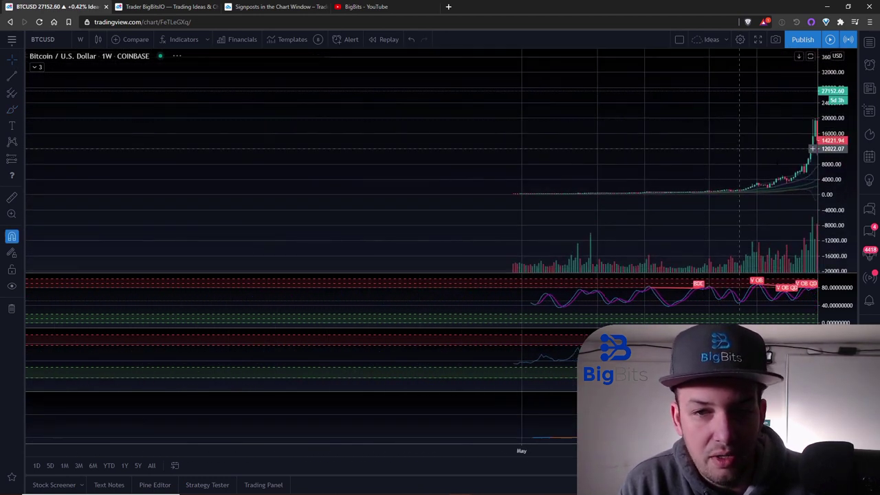
pyautogui.doubleClick(836, 206)
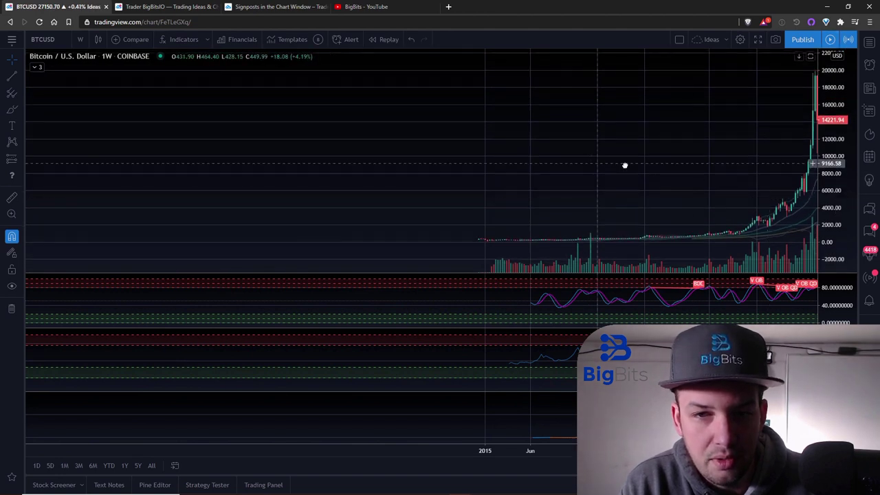
pyautogui.scroll(5, 696, 150)
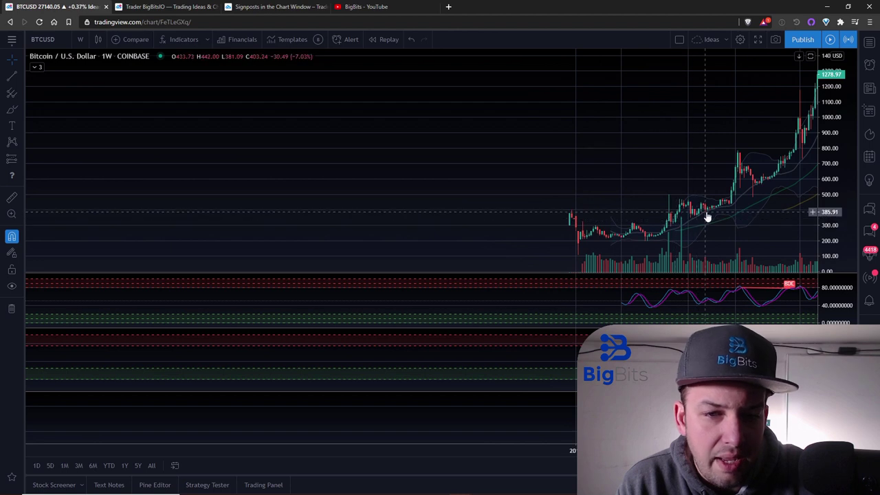
pyautogui.scroll(-4, 715, 136)
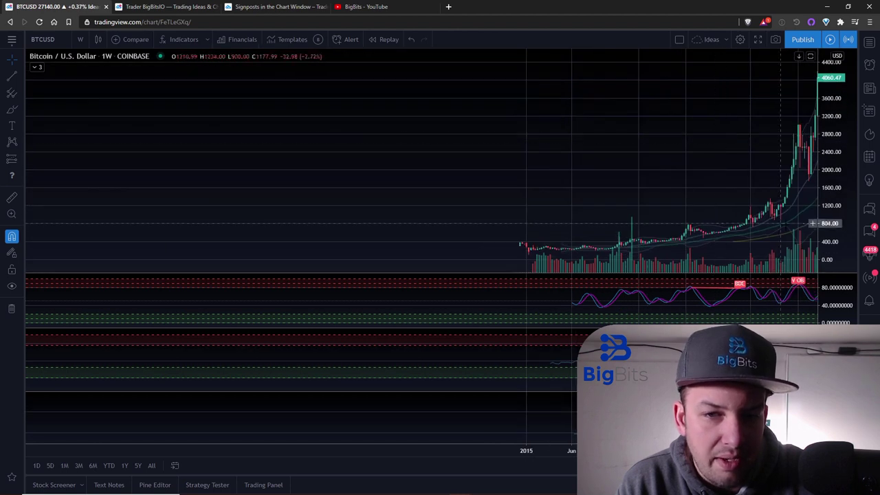
# - Examine the weekly Bitcoin price history from 2015 through the latest bar, including the 2017–2018 peak
pyautogui.scroll(-3, 718, 146)
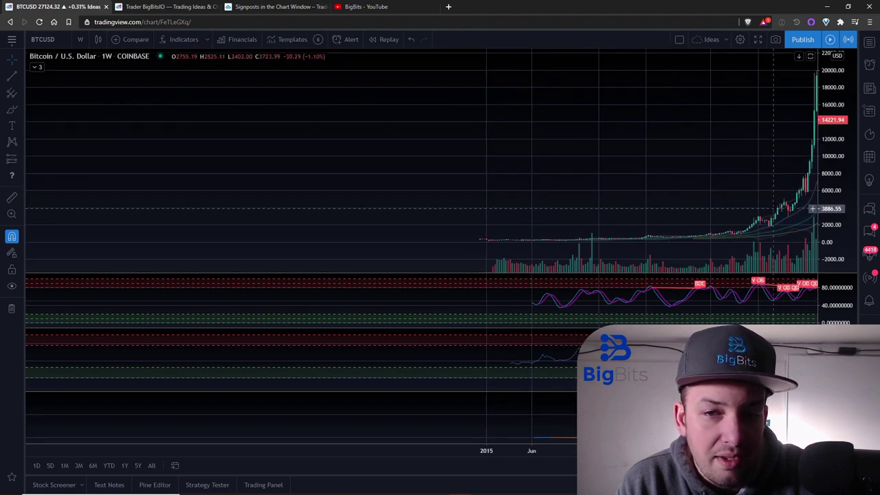
pyautogui.scroll(-1, 708, 179)
pyautogui.moveTo(709, 180); pyautogui.dragTo(695, 179)
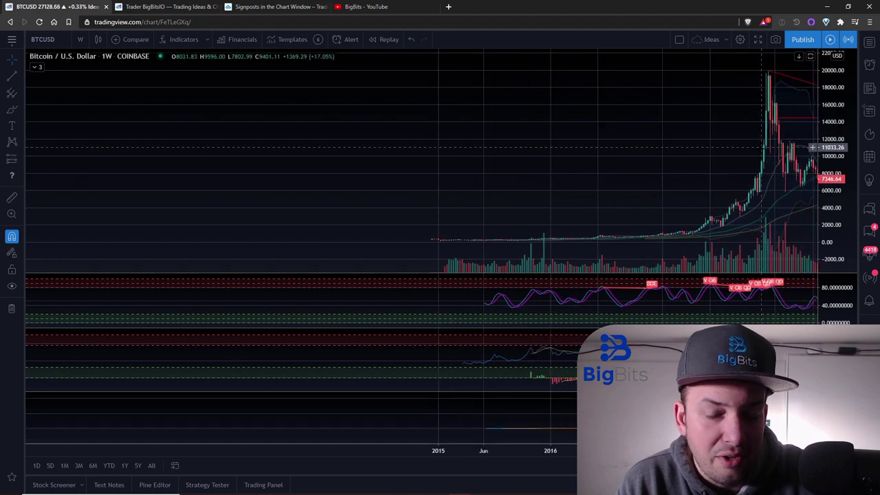
pyautogui.moveTo(725, 143); pyautogui.dragTo(491, 158)
pyautogui.moveTo(647, 149); pyautogui.dragTo(526, 149)
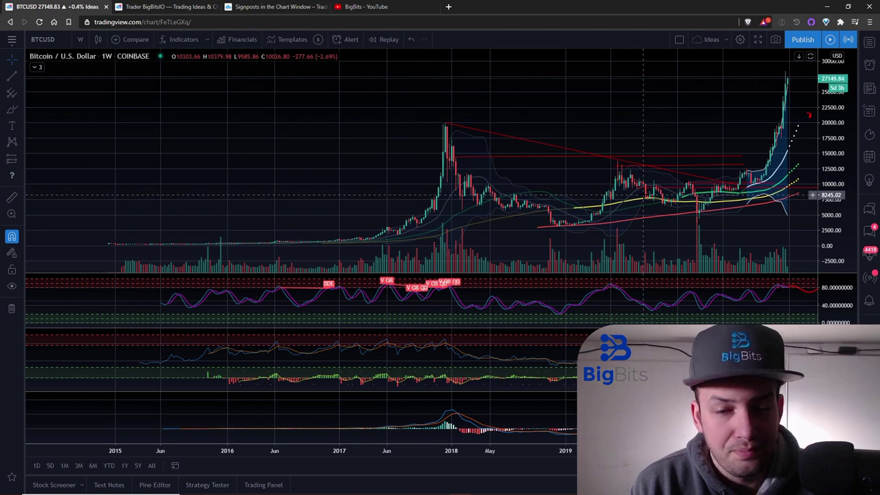
pyautogui.moveTo(668, 112); pyautogui.dragTo(572, 106)
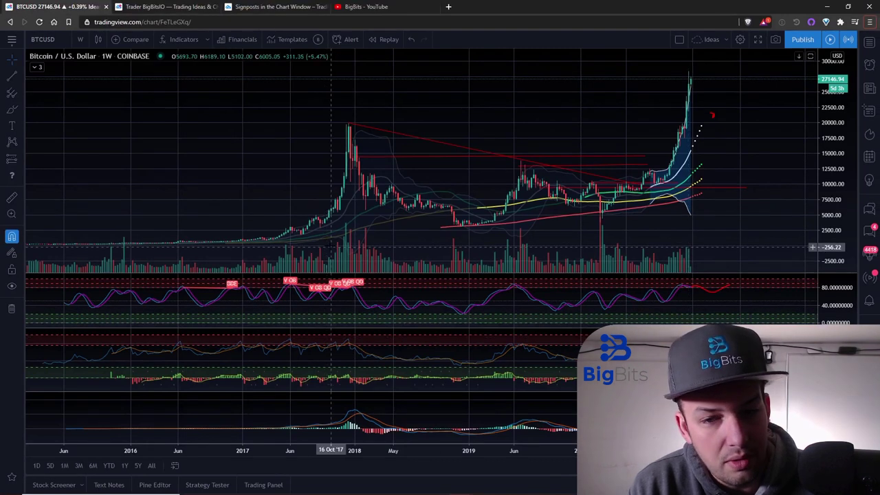
# - Expand the indicator legend and delete the red brush stroke beyond the latest bar in the upper oscillator pane
pyautogui.click(38, 68)
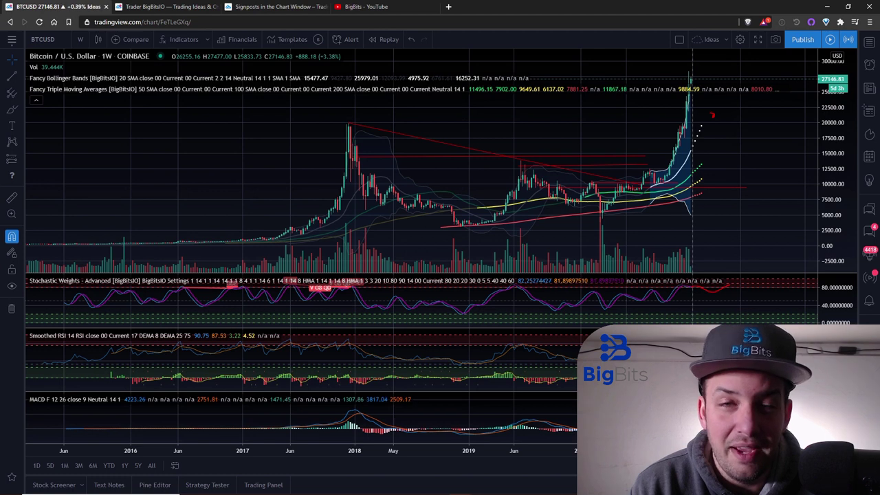
pyautogui.click(706, 295)
pyautogui.press('Delete')
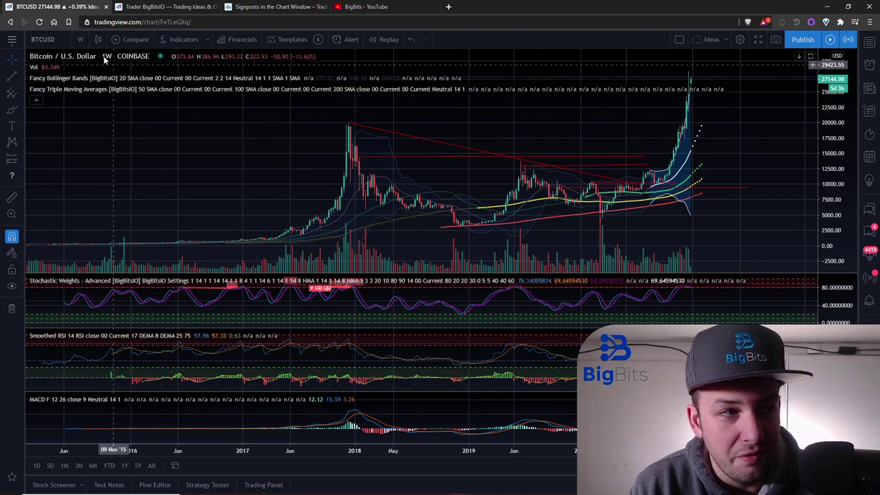
# - Set the chart interval to 1 month and show the full monthly history from 2015 to the latest bar
pyautogui.click(80, 40)
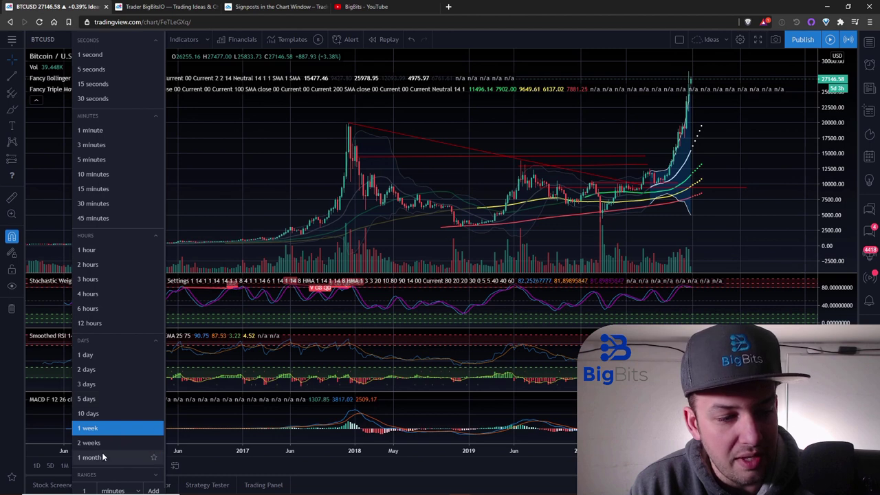
pyautogui.click(110, 455)
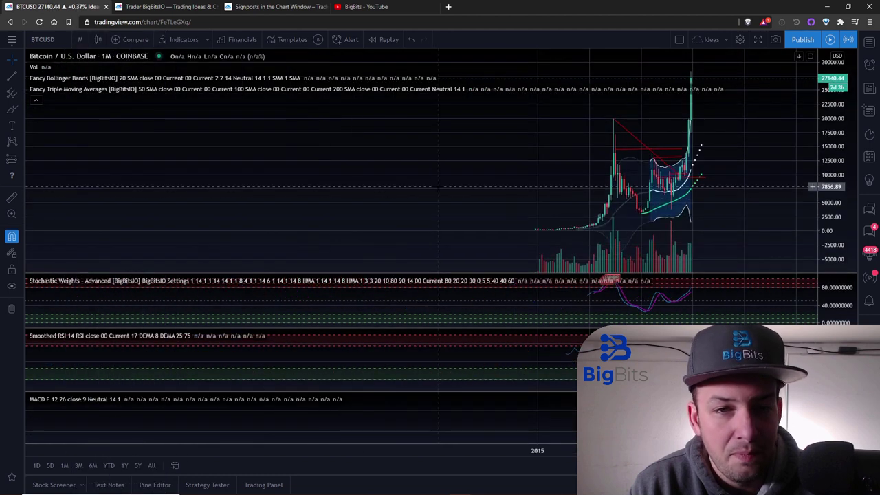
pyautogui.scroll(3, 327, 192)
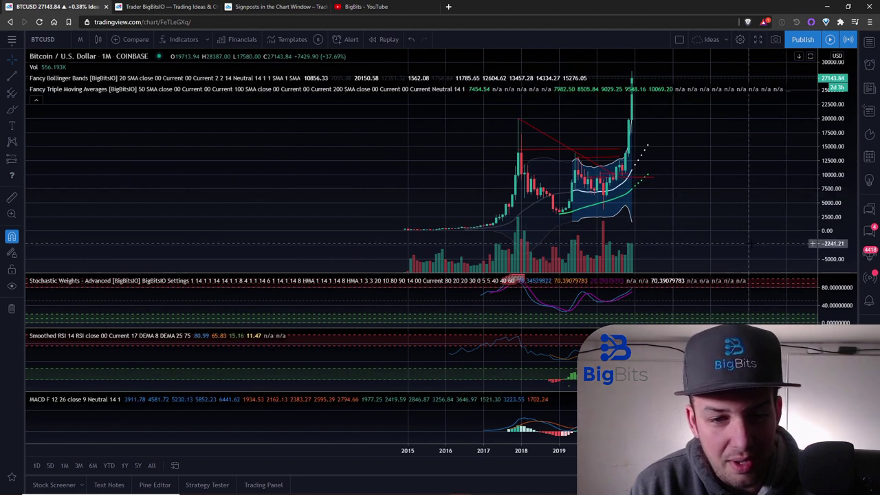
pyautogui.hscroll(3, 713, 188)
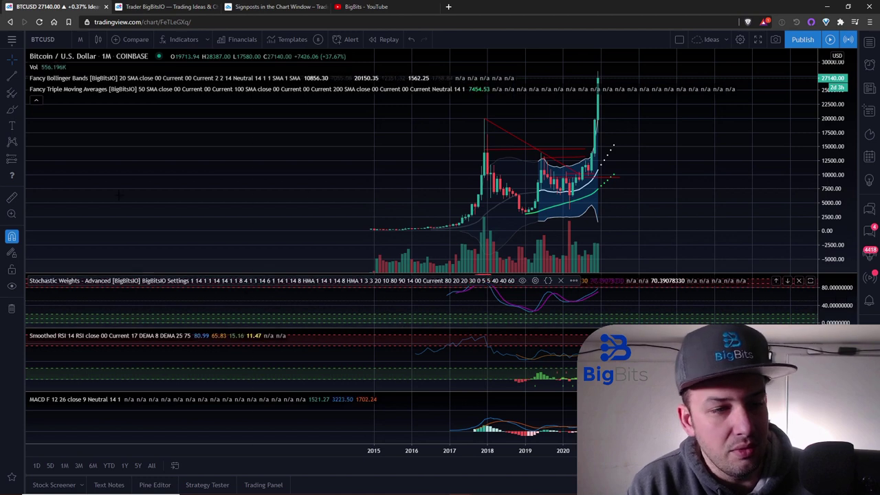
# - Switch the chart symbol to BLX, the BraveNewCoin Liquid Index for Bitcoin
pyautogui.click(43, 40)
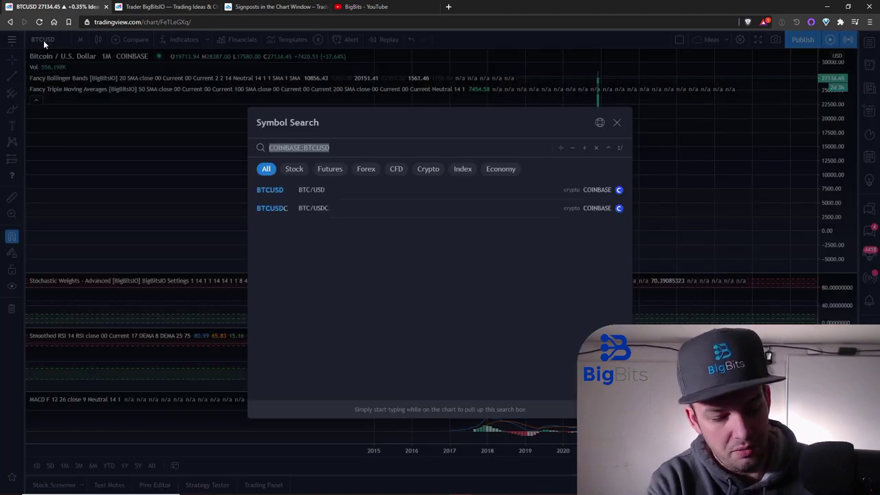
pyautogui.write('BLX')
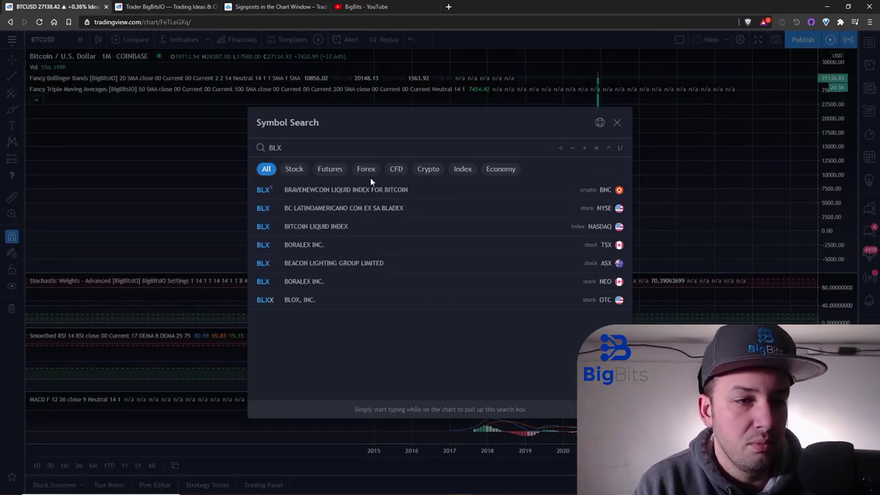
pyautogui.click(390, 187)
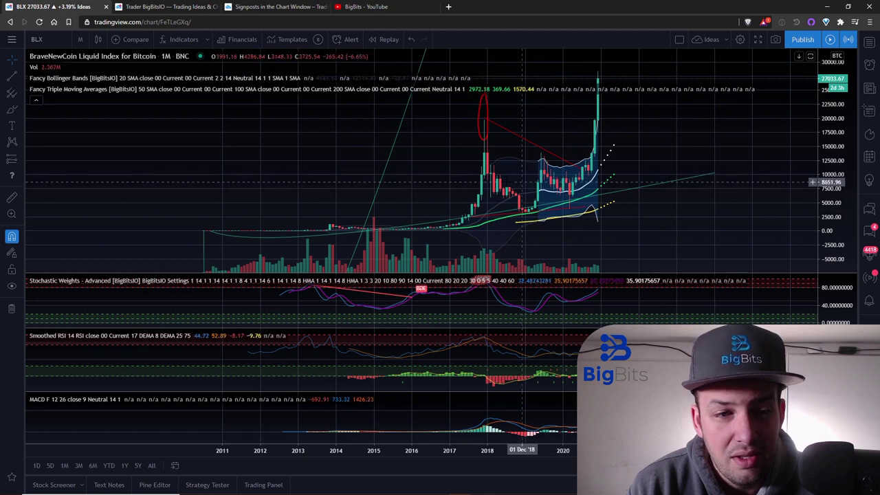
# - Set the BLX price scale to logarithmic and bring the earliest monthly bars around 2011 clear of the open space
pyautogui.rightClick(839, 127)
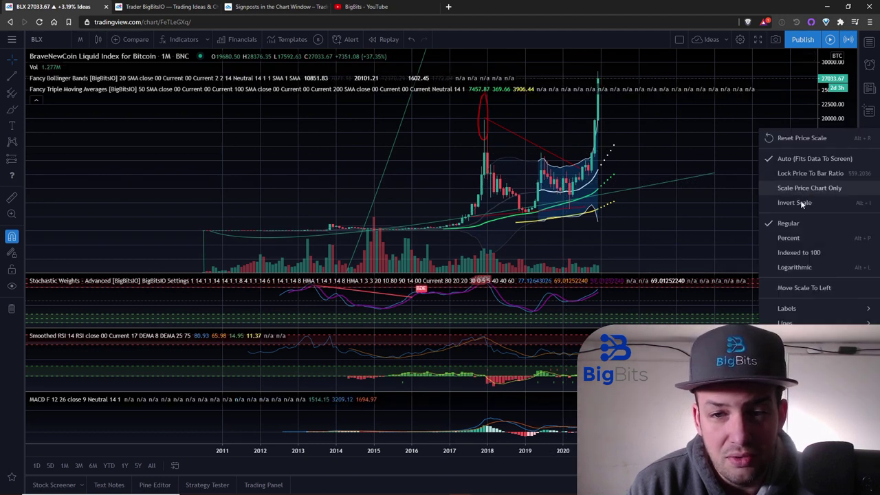
pyautogui.click(797, 264)
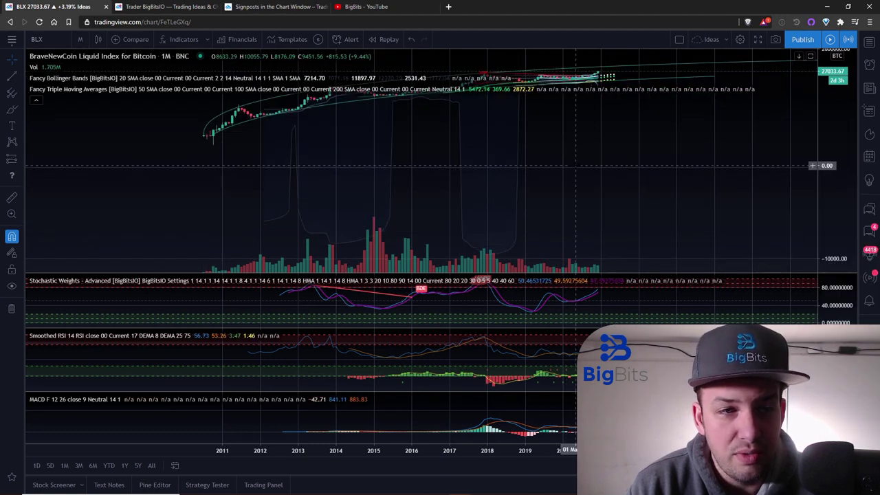
pyautogui.moveTo(498, 171); pyautogui.dragTo(705, 178)
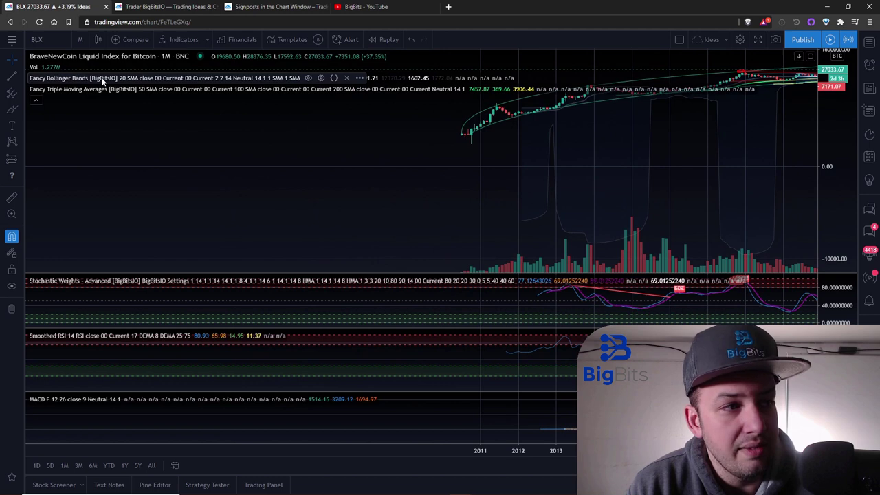
# - Hide the Fancy Bollinger Bands indicator and view the full curved channel, resetting the price scale after compressing it
pyautogui.click(308, 77)
pyautogui.moveTo(760, 162); pyautogui.dragTo(647, 162)
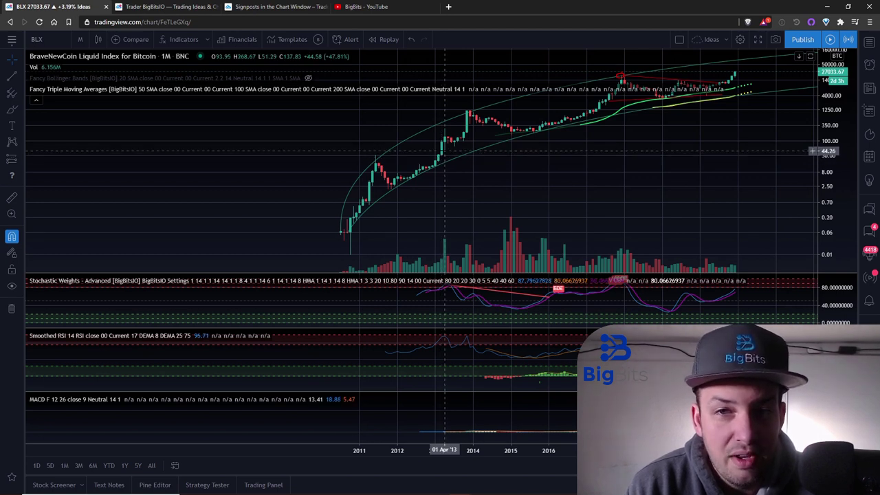
pyautogui.moveTo(840, 104); pyautogui.dragTo(839, 189)
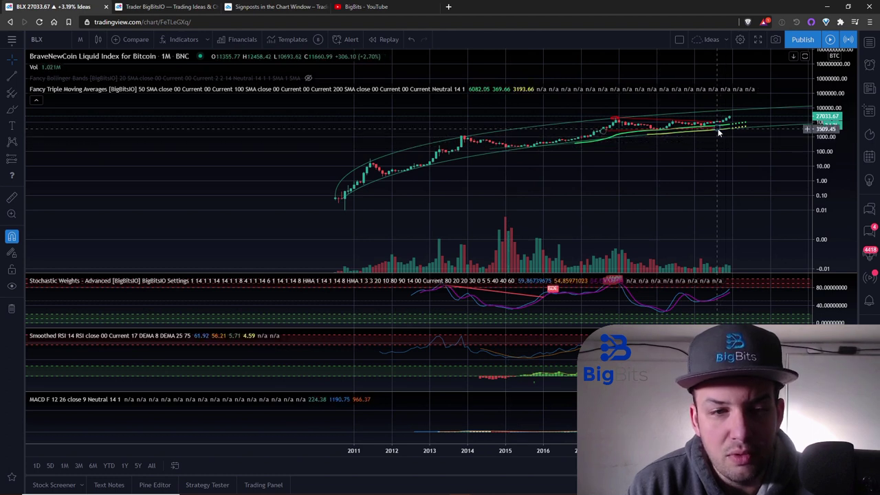
pyautogui.hotkey('alt', 'r')
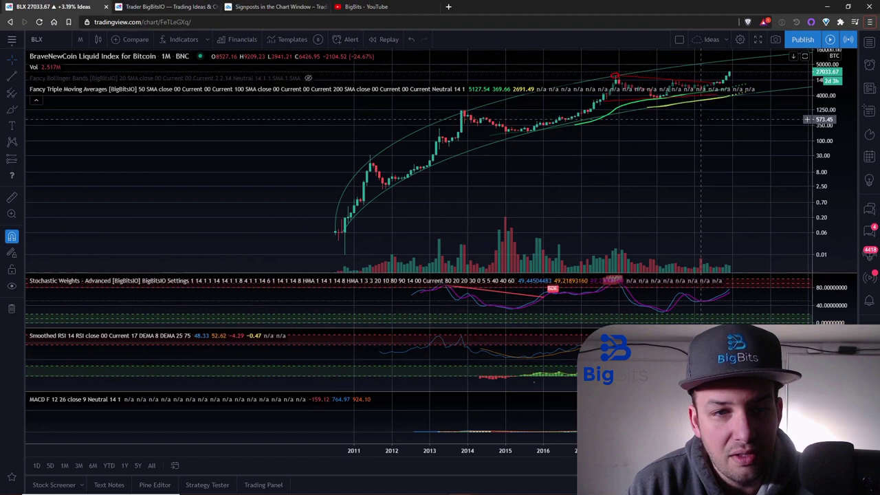
# - Set the chart interval to 1 day and switch the symbol to ETHUSD on Coinbase
pyautogui.click(84, 40)
pyautogui.click(87, 355)
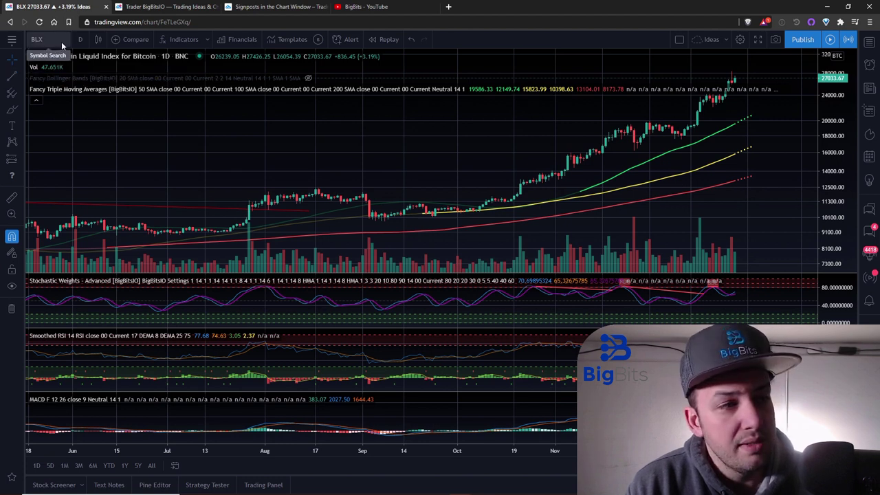
pyautogui.click(62, 42)
pyautogui.write('ETHUSD')
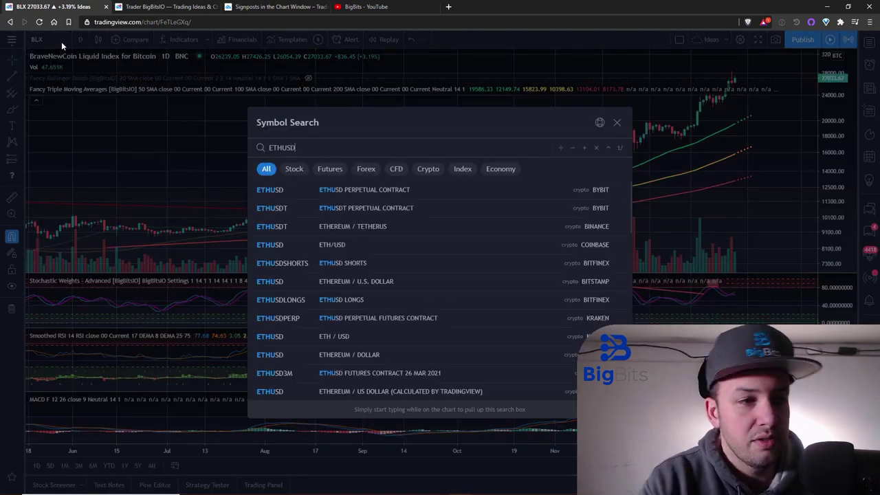
pyautogui.click(382, 194)
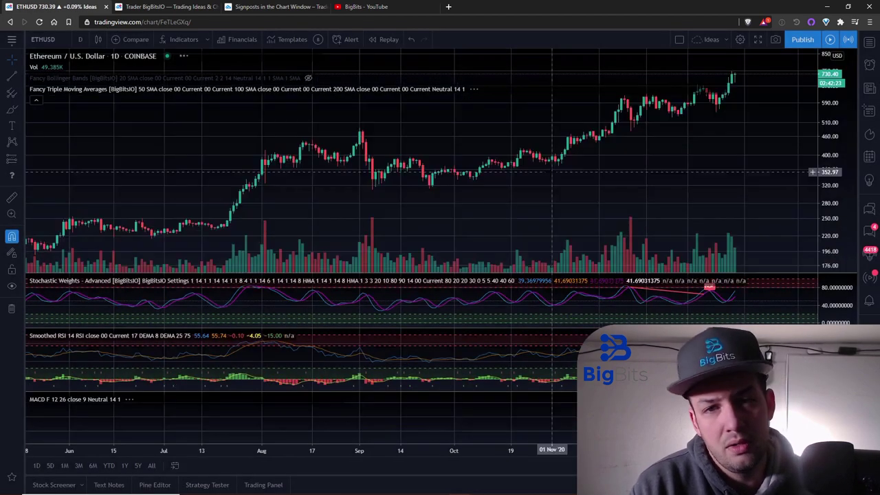
# - Show the Fancy Bollinger Bands indicator on the daily ETHUSD chart with history back to mid-2019 in view
pyautogui.scroll(-3, 548, 183)
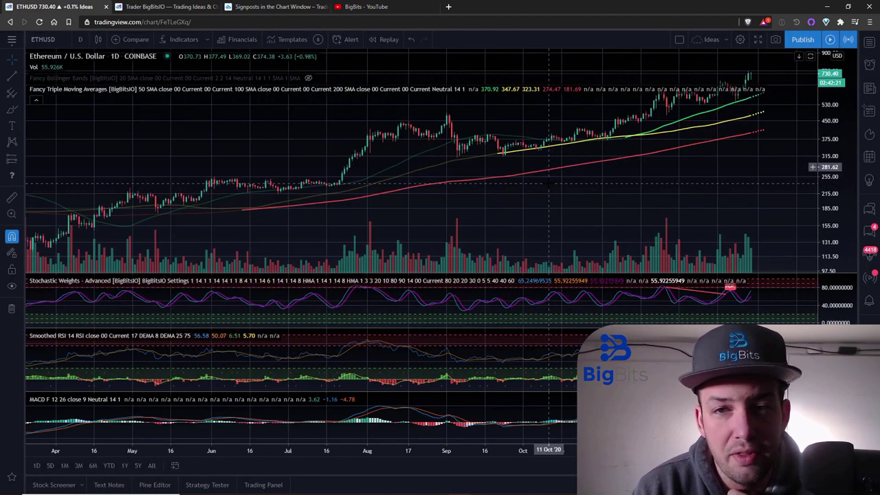
pyautogui.scroll(-5, 548, 183)
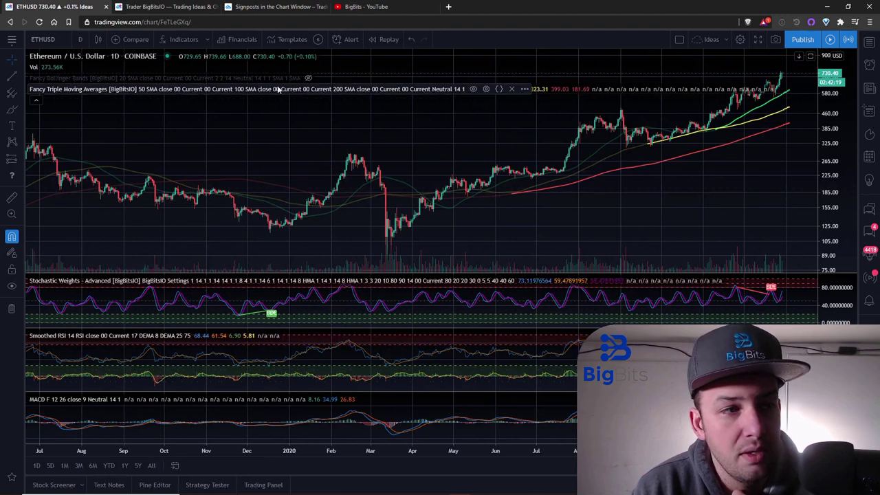
pyautogui.click(308, 78)
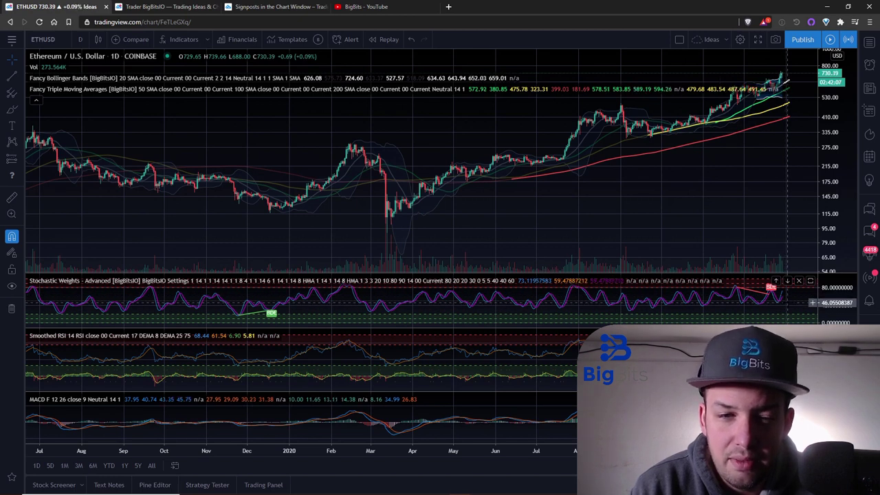
# - Show the daily ETHUSD history back to 2017 and set its price scale to regular
pyautogui.scroll(-5, 704, 198)
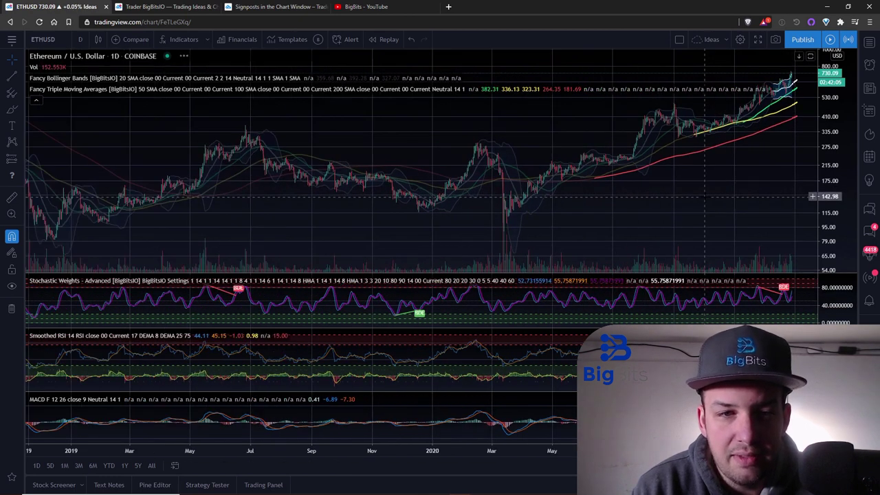
pyautogui.scroll(-5, 704, 197)
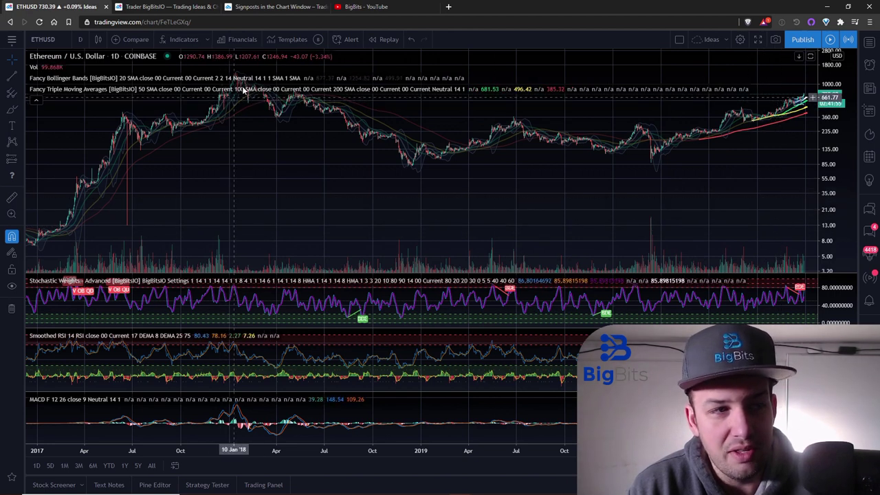
pyautogui.rightClick(843, 187)
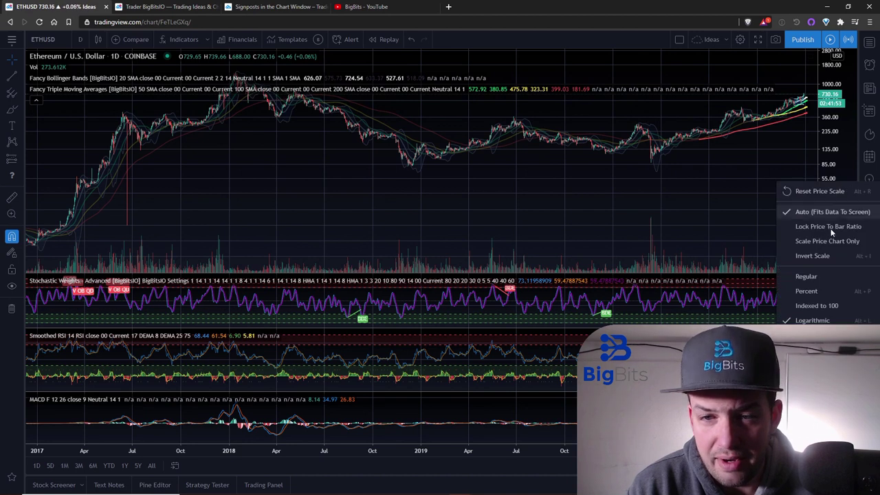
pyautogui.click(822, 277)
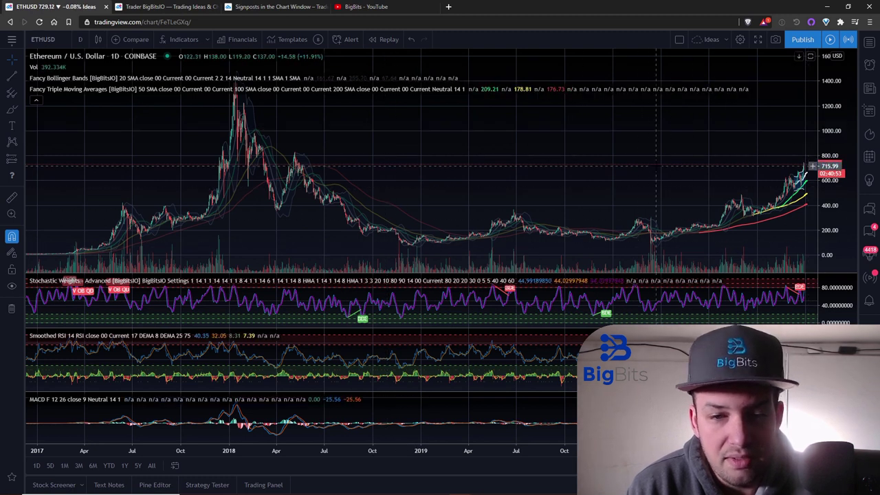
# - Review the ETHUSD price and oscillators at the 1-week interval and switch the chart interval to 1 month
pyautogui.click(80, 39)
pyautogui.click(124, 426)
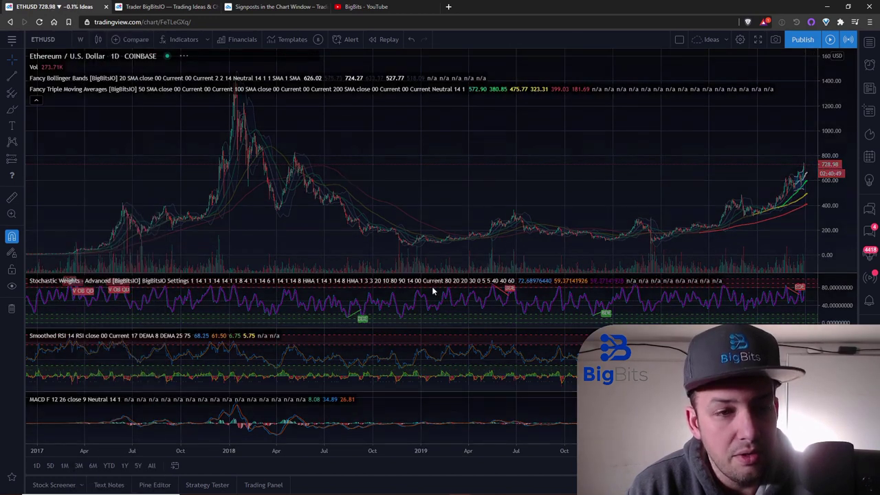
pyautogui.scroll(6, 658, 201)
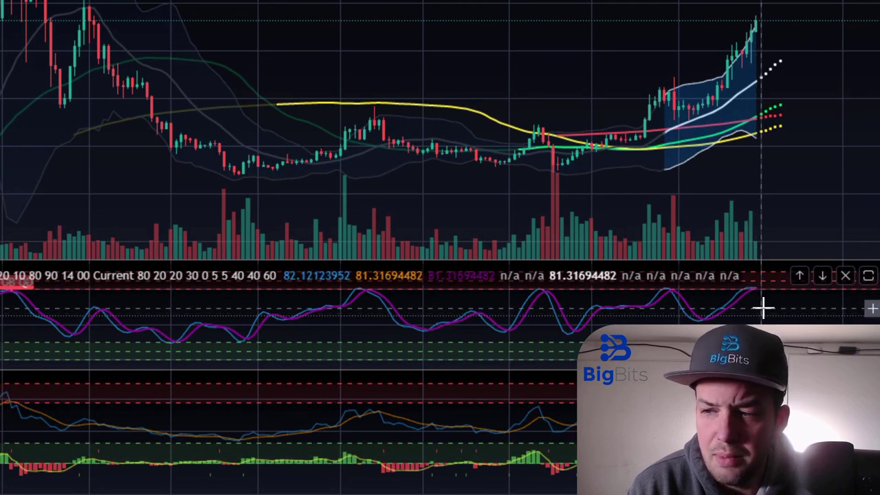
pyautogui.moveTo(770, 79); pyautogui.dragTo(484, 78)
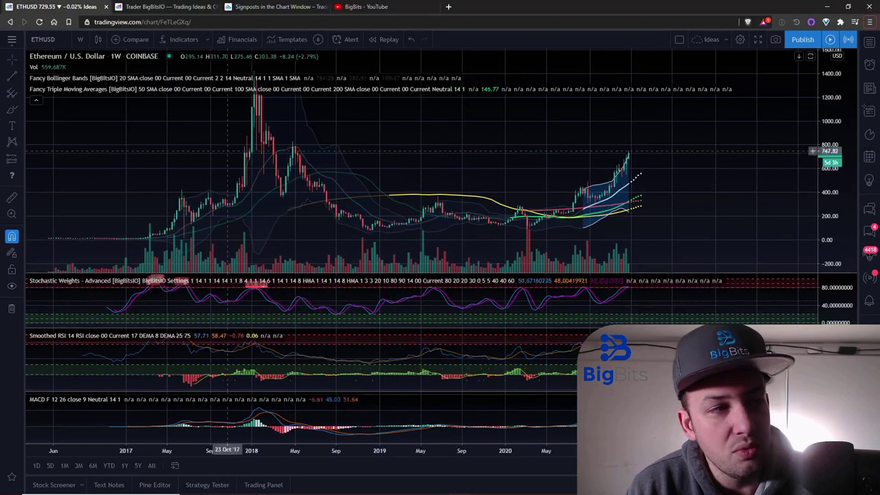
pyautogui.click(79, 39)
pyautogui.click(106, 457)
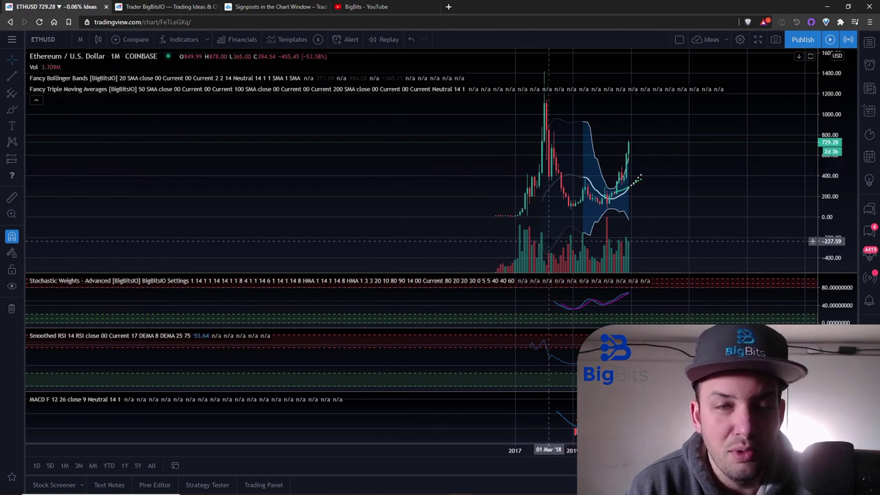
# - Switch the symbol to XRPUSD on Bitfinex and set the chart interval to 1 day
pyautogui.click(69, 40)
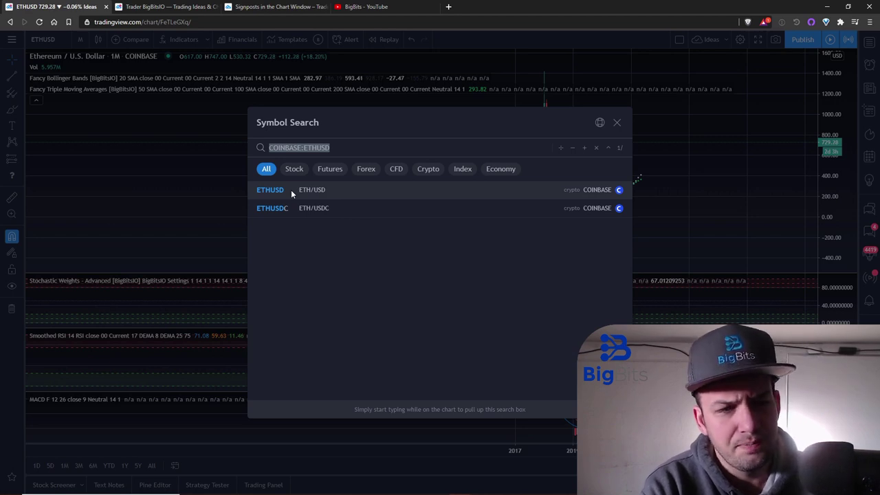
pyautogui.write('XRPUSD')
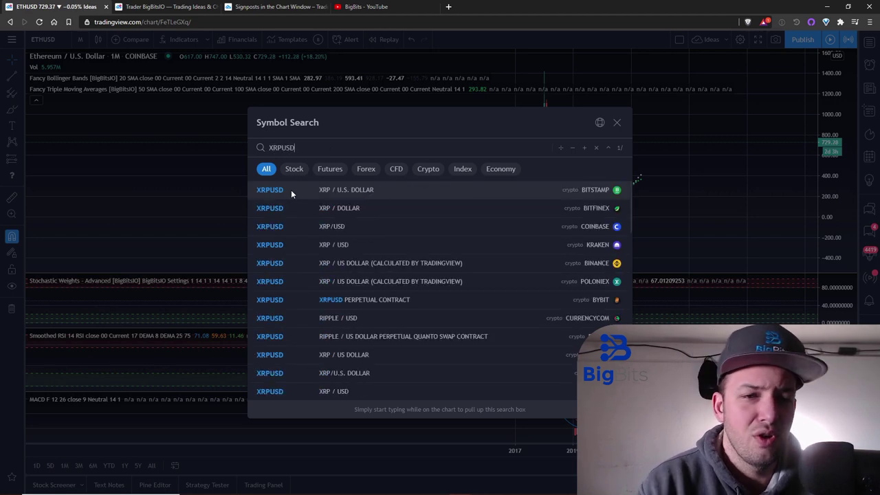
pyautogui.click(382, 211)
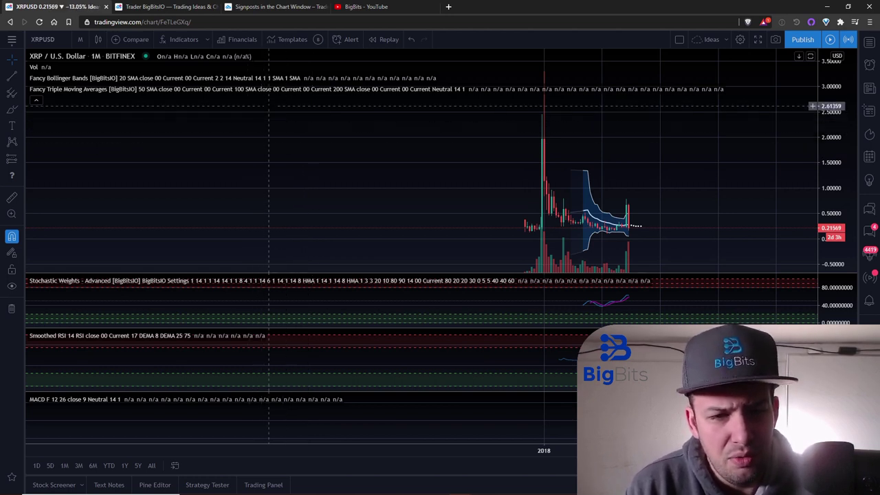
pyautogui.click(80, 39)
pyautogui.click(99, 357)
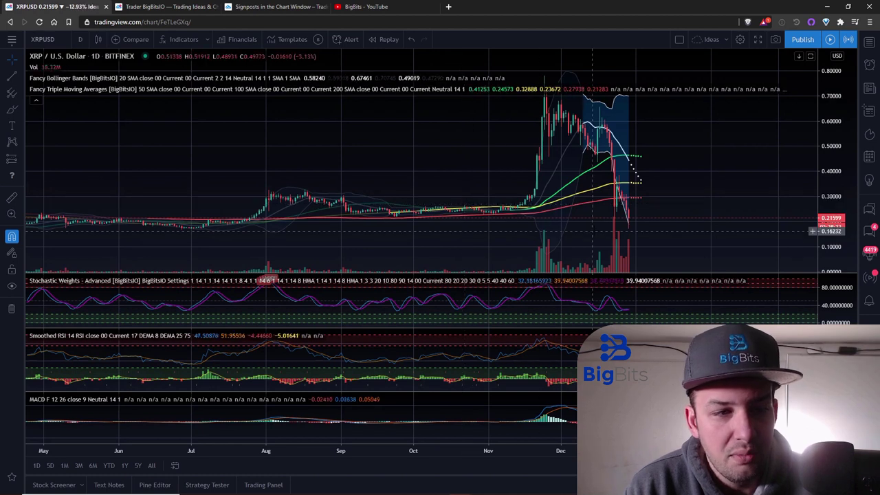
# - Show the full daily XRPUSD price and oscillator history back to mid-2017
pyautogui.scroll(-1, 629, 222)
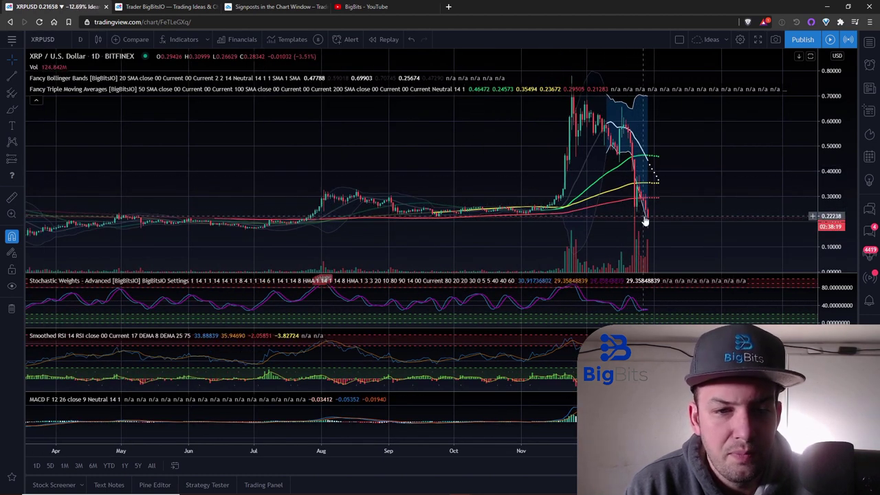
pyautogui.scroll(-4, 583, 222)
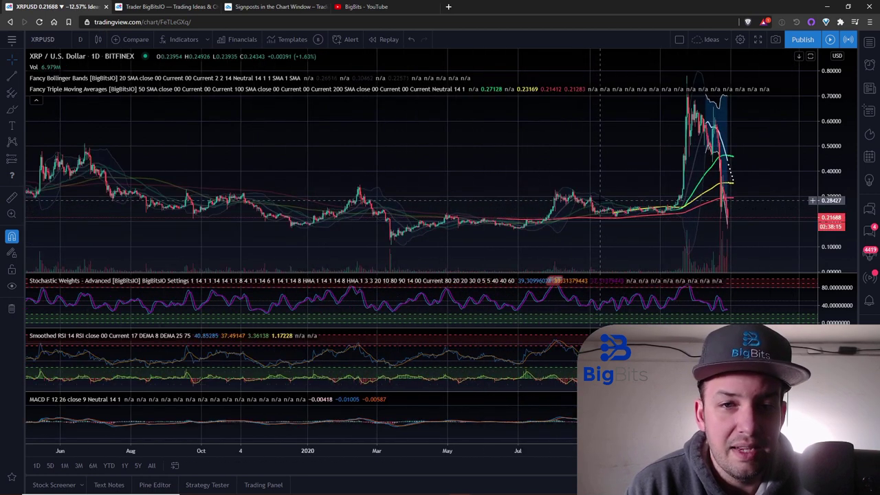
pyautogui.scroll(-3, 673, 176)
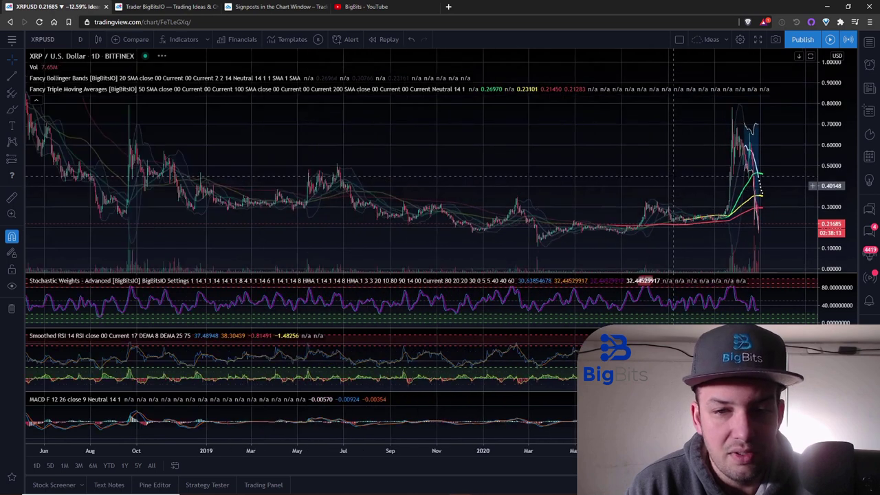
pyautogui.scroll(-4, 680, 206)
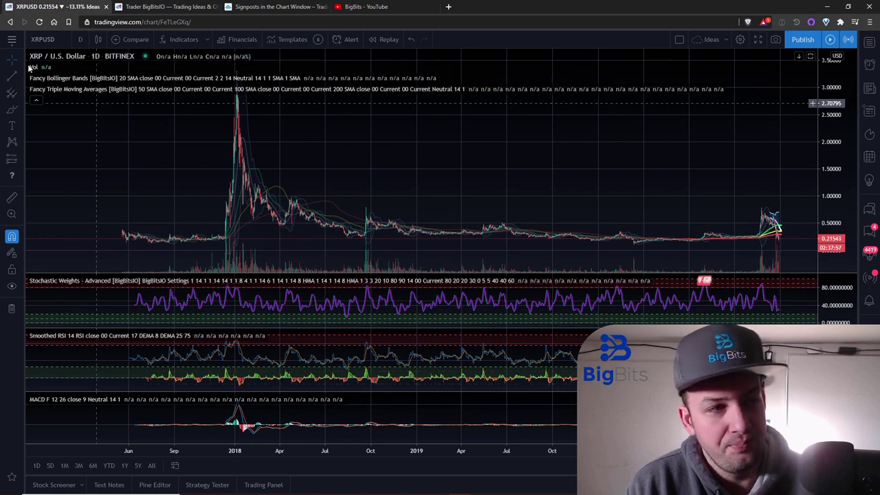
# - Switch the symbol to BATUSD on Binance and, after viewing its recent daily candles, set the chart interval to 1 week
pyautogui.click(53, 38)
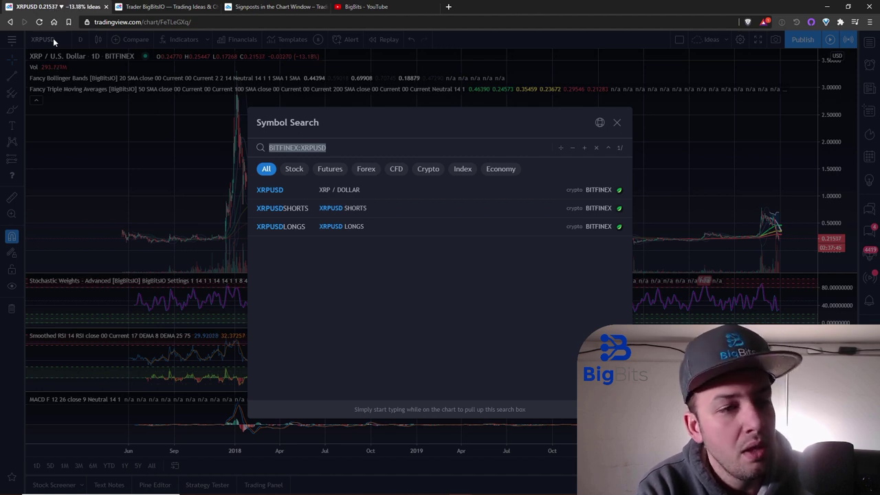
pyautogui.write('BAT')
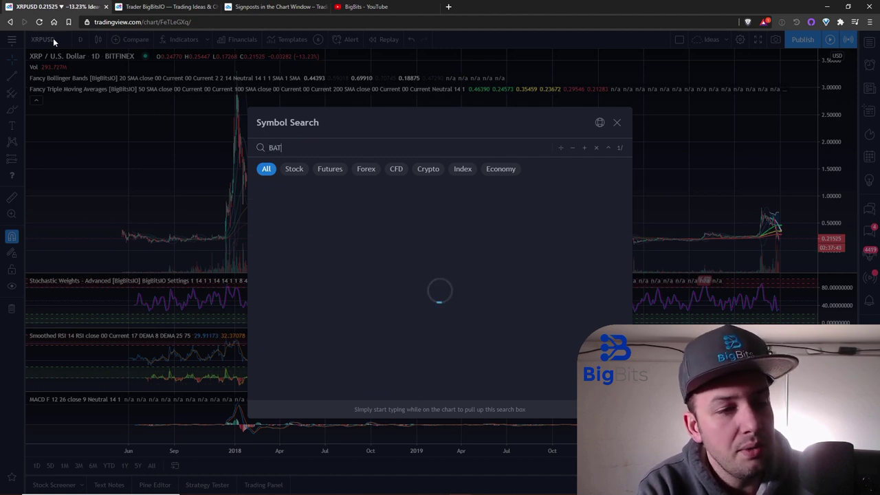
pyautogui.write('USD')
pyautogui.click(393, 188)
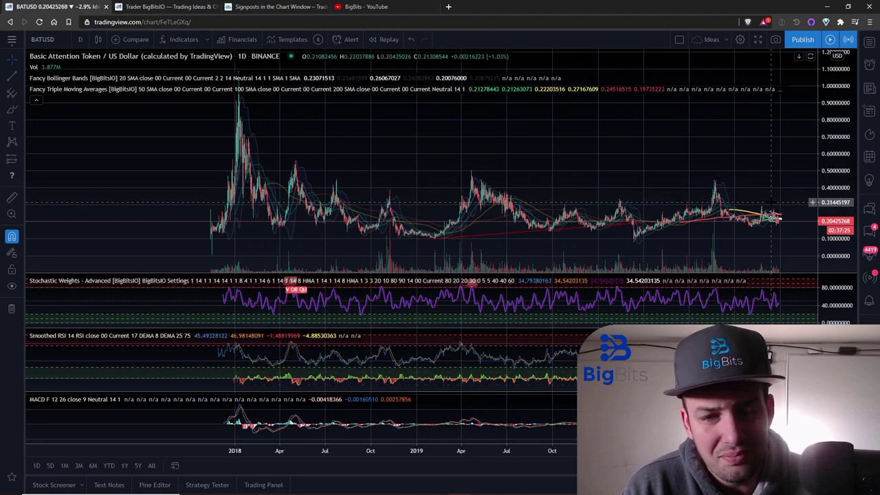
pyautogui.scroll(5, 606, 201)
pyautogui.scroll(3, 607, 201)
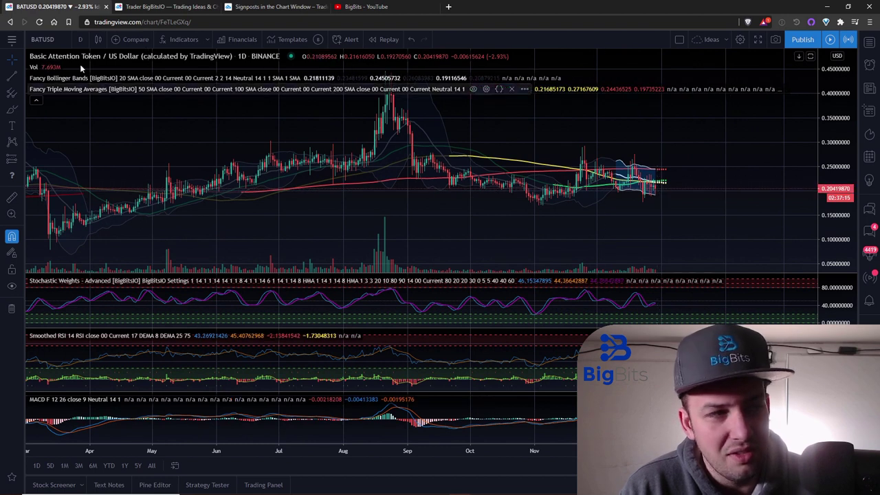
pyautogui.click(78, 39)
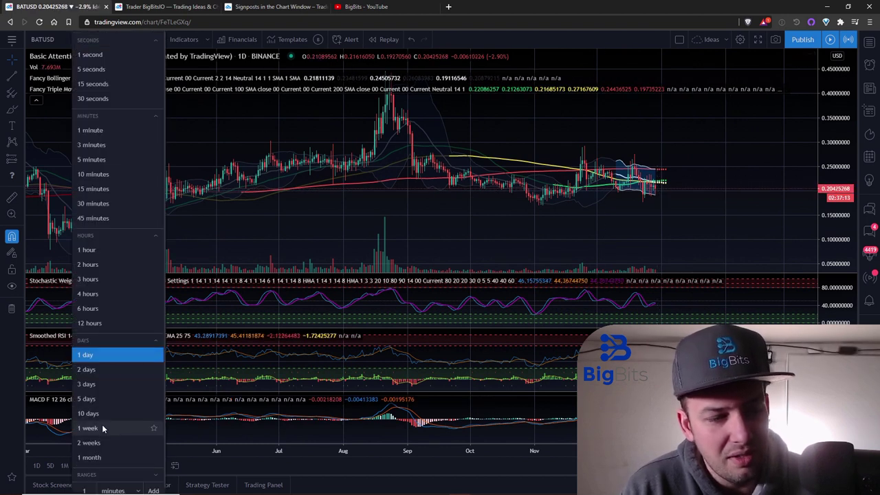
pyautogui.click(127, 427)
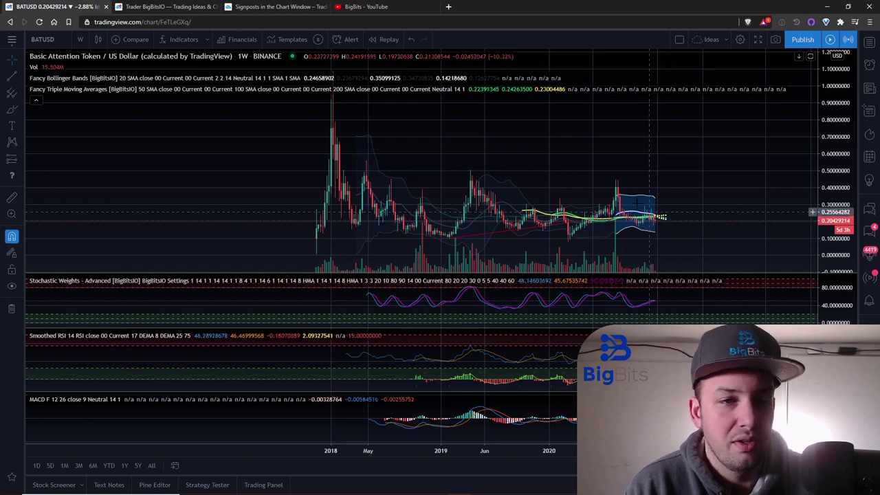
# - Switch the symbol to UNIUSD on Binance and examine its weekly candles up close
pyautogui.click(59, 39)
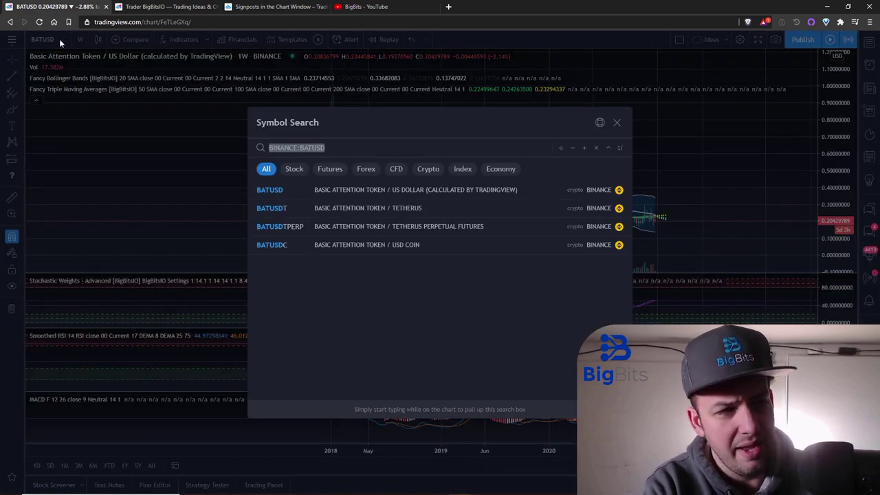
pyautogui.write('UNI')
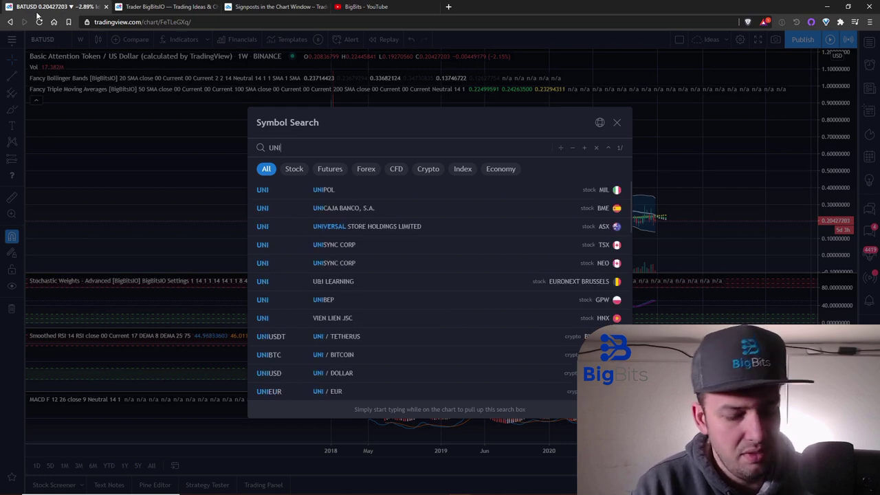
pyautogui.write('USD')
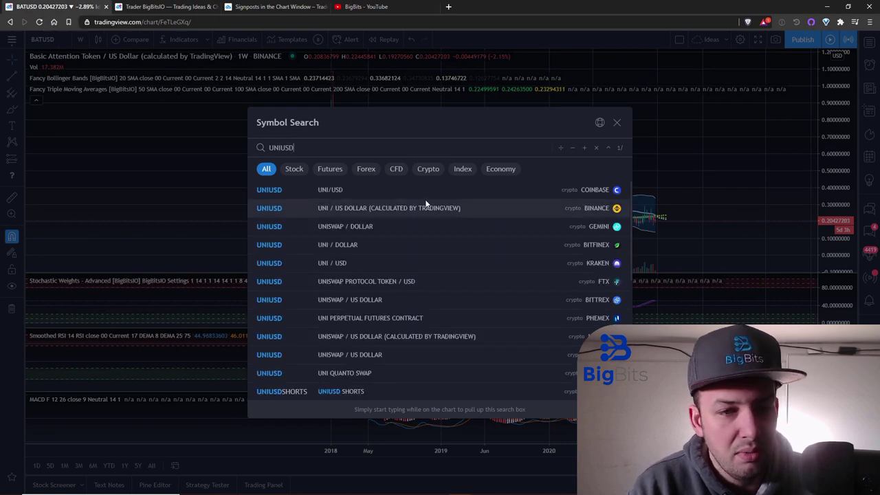
pyautogui.click(425, 207)
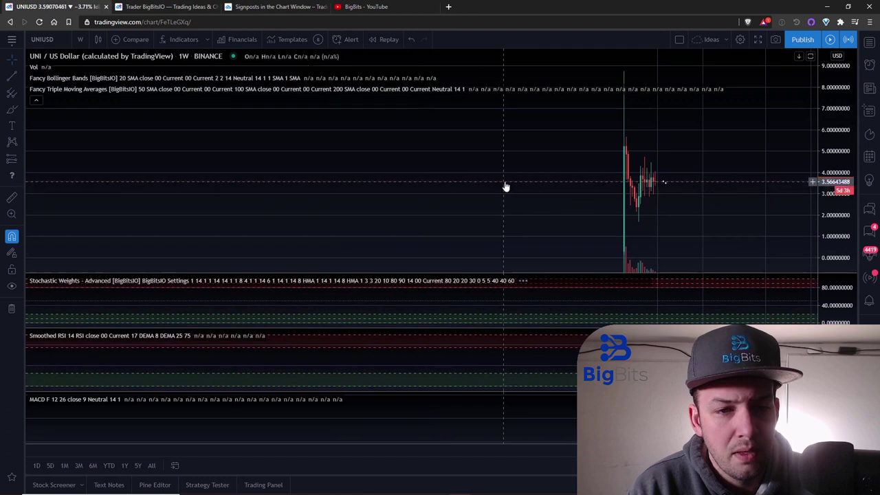
pyautogui.scroll(3, 485, 183)
pyautogui.scroll(-2, 522, 172)
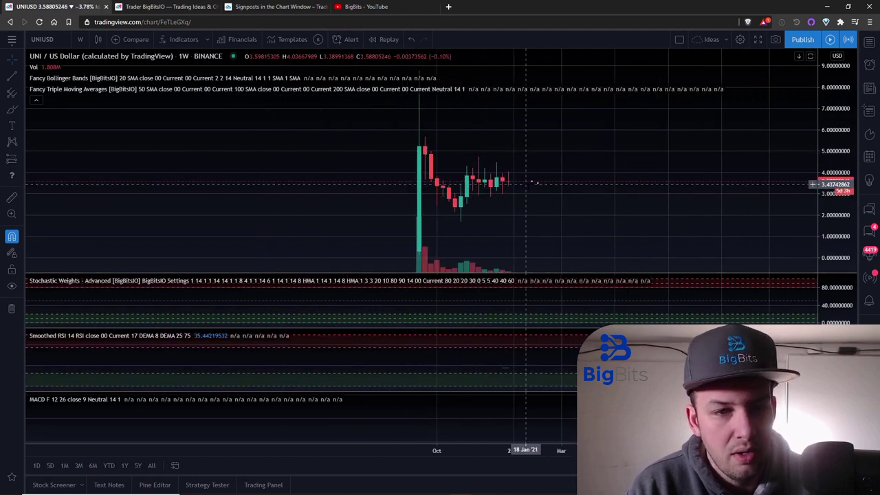
# - Set the UNIUSD chart interval to 1 day and bring its full history with empty space after the latest candle into view
pyautogui.click(76, 38)
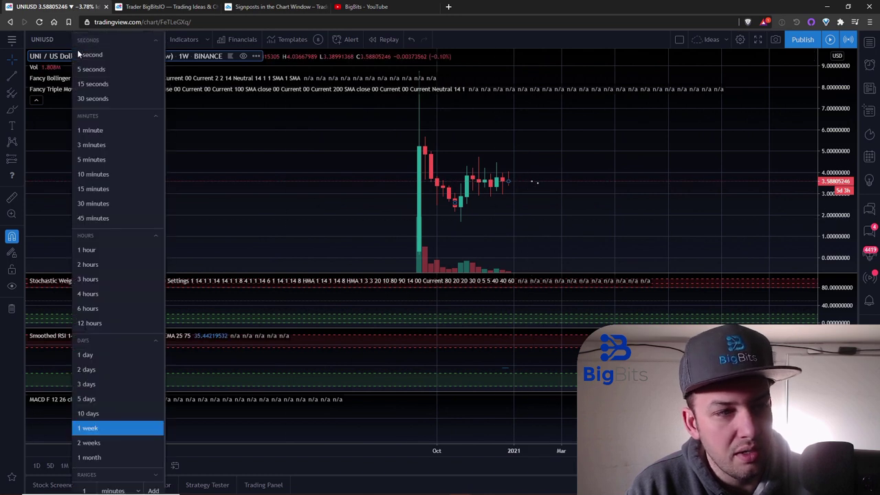
pyautogui.click(101, 357)
pyautogui.scroll(-5, 514, 206)
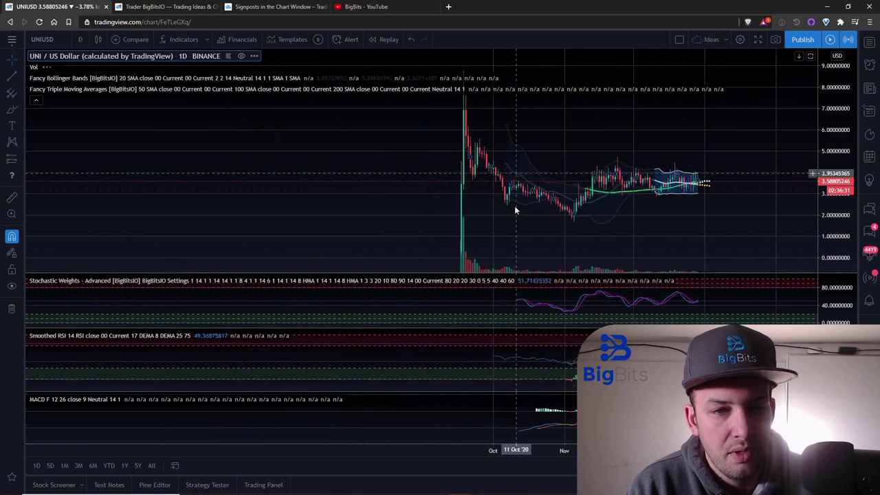
pyautogui.moveTo(550, 206); pyautogui.dragTo(524, 209)
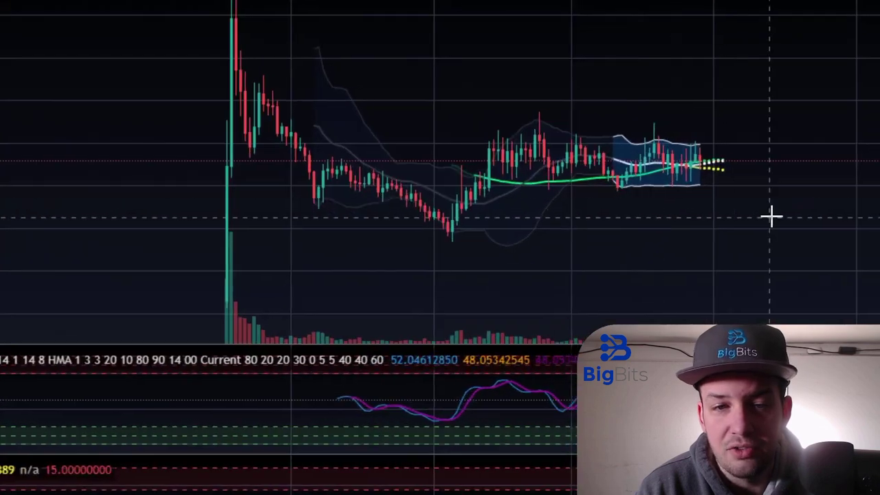
pyautogui.moveTo(711, 200); pyautogui.dragTo(543, 193)
pyautogui.moveTo(417, 181); pyautogui.dragTo(396, 175)
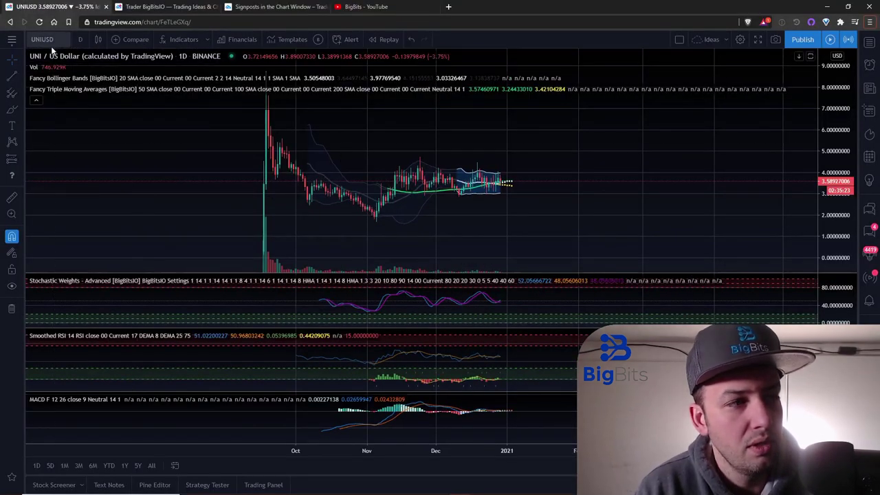
# - Switch the symbol to LINKUSD on Binance and show its daily history back to February 2020
pyautogui.click(55, 43)
pyautogui.write('UINKUSD')
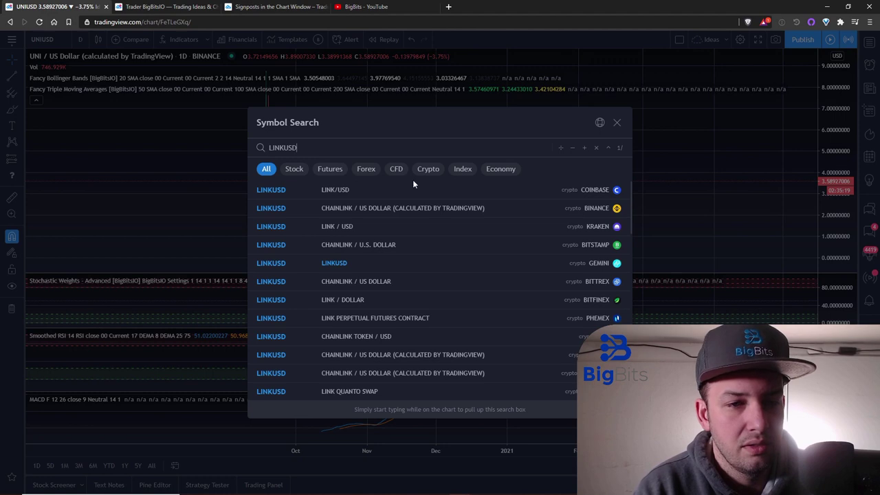
pyautogui.click(424, 208)
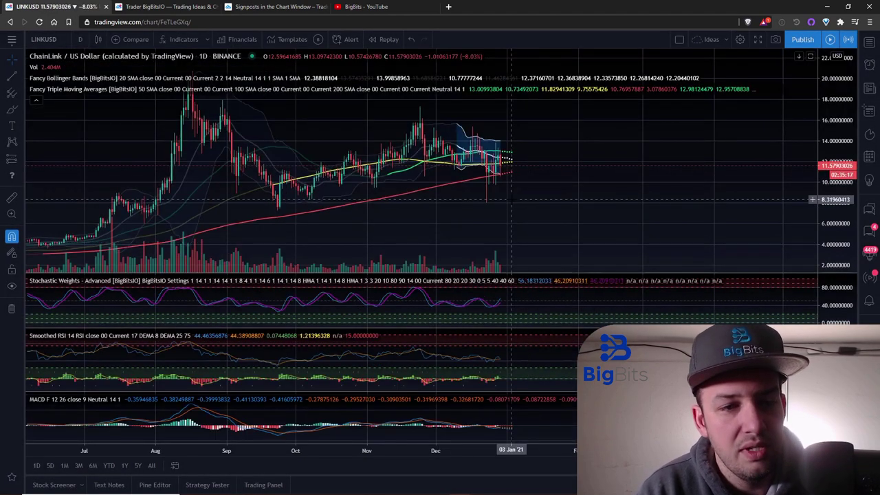
pyautogui.scroll(-3, 510, 199)
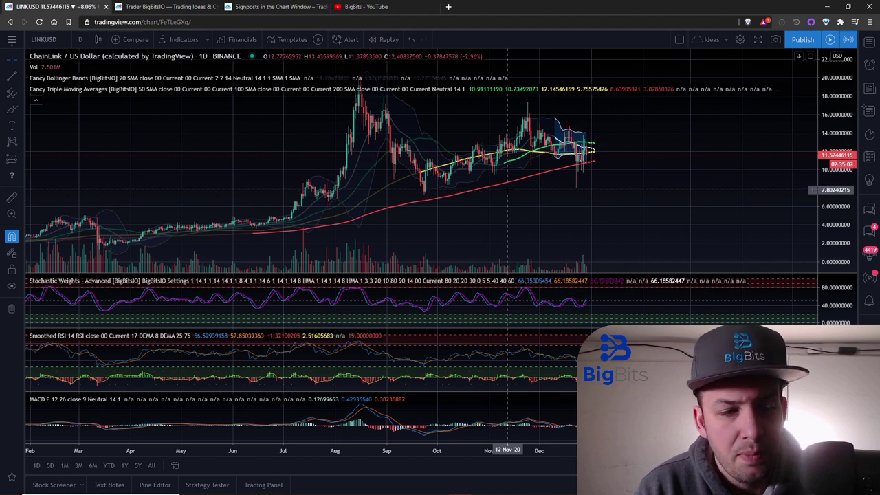
pyautogui.scroll(-1, 509, 188)
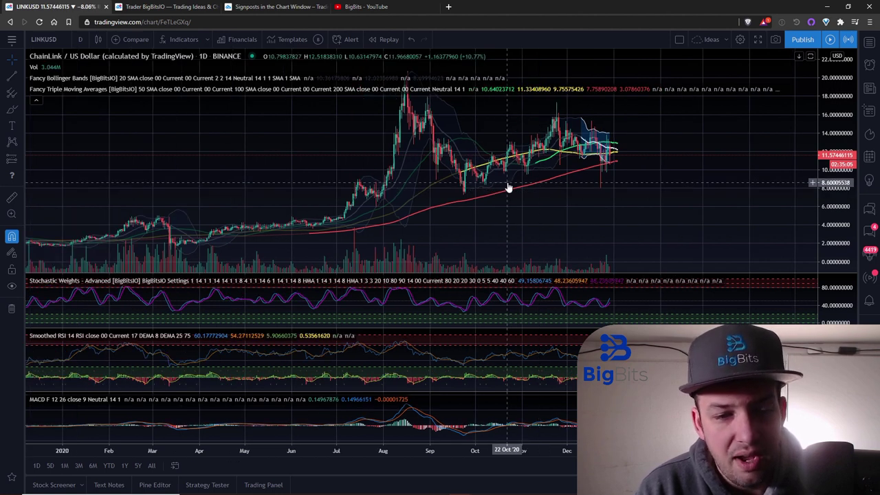
pyautogui.moveTo(508, 188); pyautogui.dragTo(430, 188)
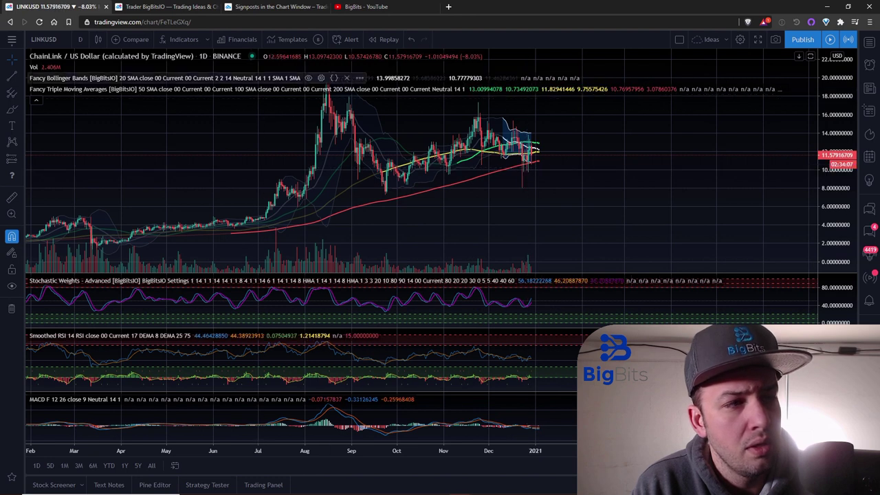
# - Set the LINKUSD chart interval to 1 week and show its price and oscillator history back to before 2018
pyautogui.click(79, 39)
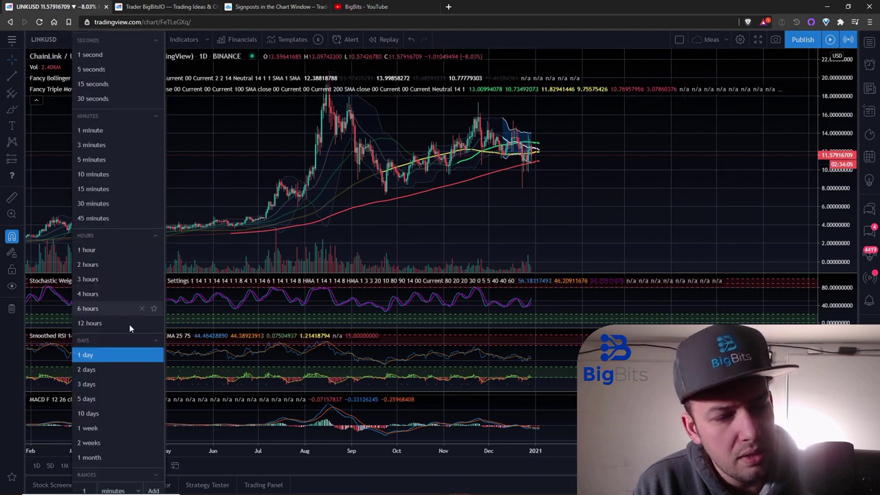
pyautogui.click(117, 430)
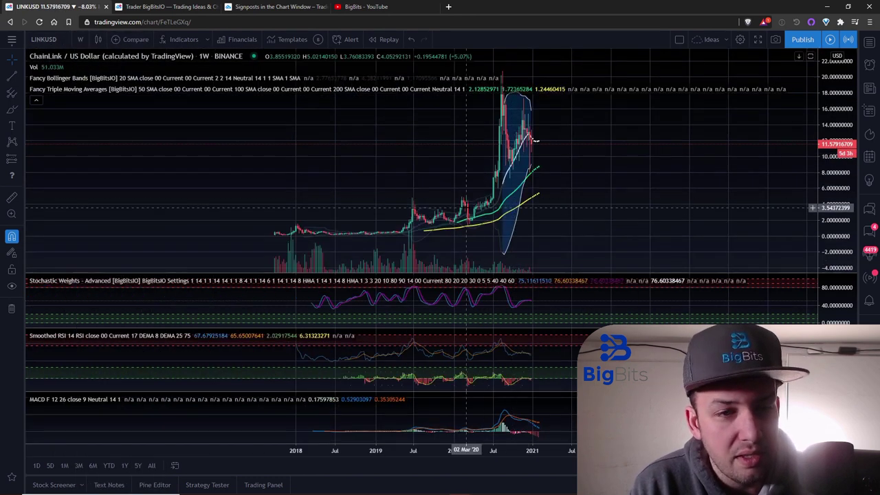
pyautogui.scroll(3, 514, 210)
pyautogui.moveTo(462, 172); pyautogui.dragTo(616, 168)
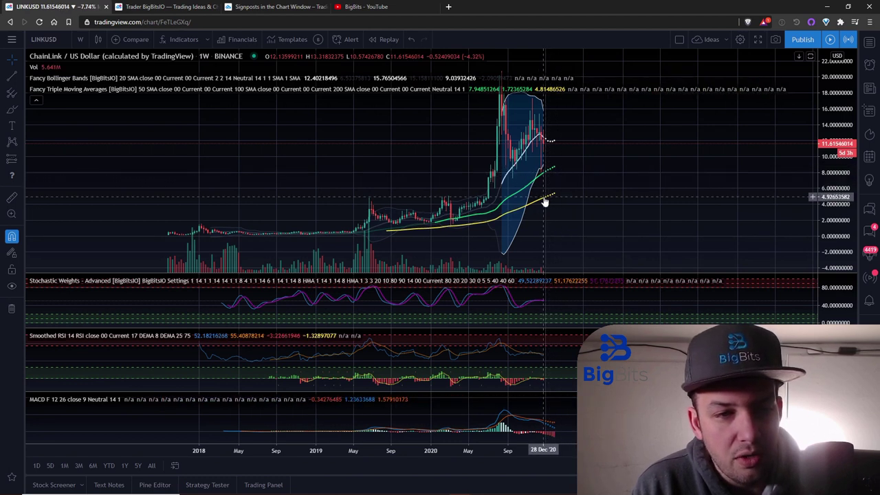
# - Switch the symbol to XLMUSD on Binance and examine its recent weekly candles, moving averages and oscillators
pyautogui.click(45, 40)
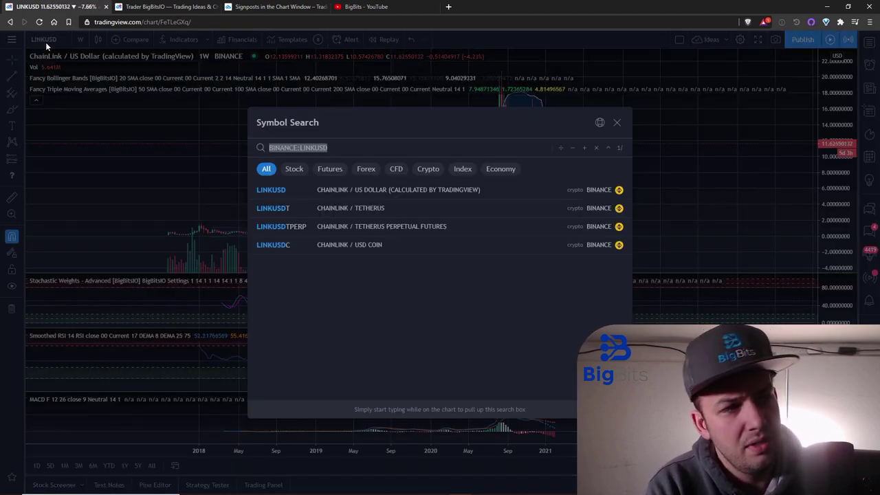
pyautogui.write('XLMUSD')
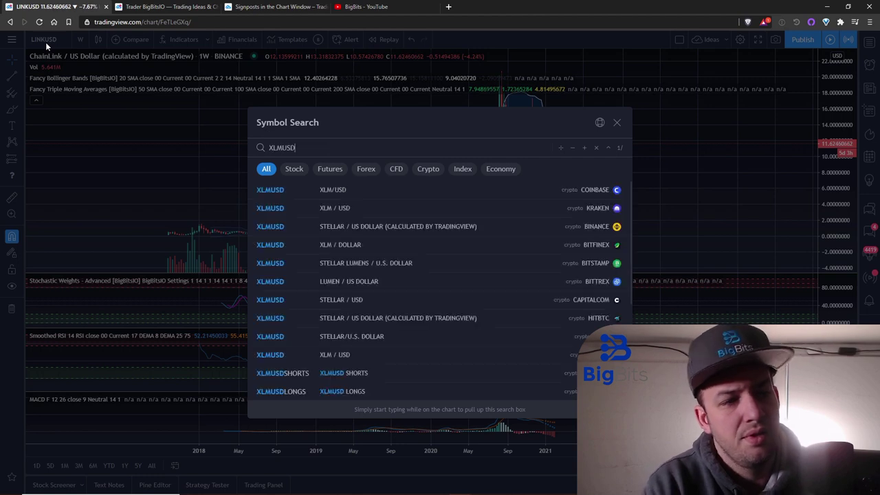
pyautogui.click(410, 225)
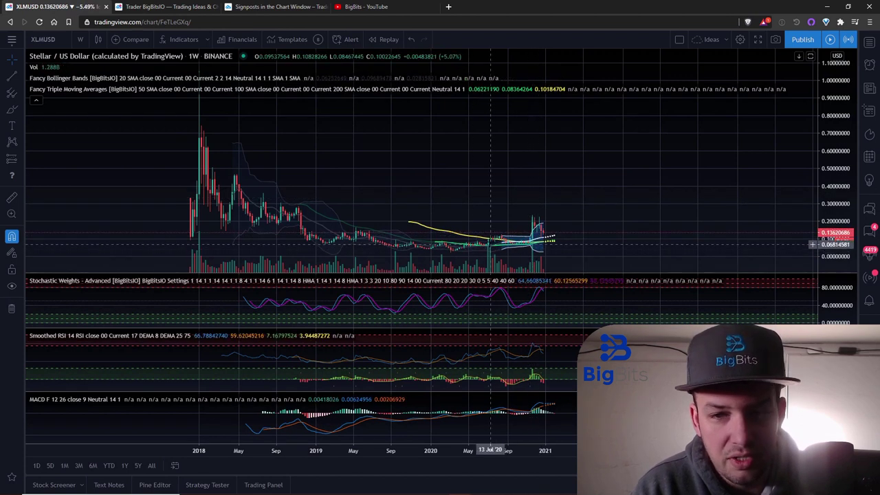
pyautogui.scroll(3, 756, 237)
pyautogui.moveTo(507, 179); pyautogui.dragTo(590, 180)
pyautogui.hscroll(-3, 591, 179)
pyautogui.hscroll(-4, 465, 176)
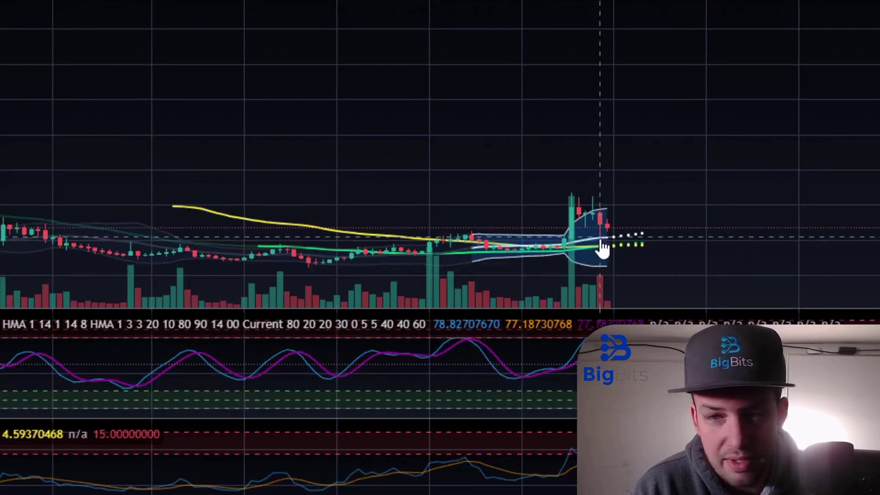
# - Switch the symbol to BNBUSD on Binance and show its full weekly price and oscillator history back to before August 2017
pyautogui.moveTo(736, 169); pyautogui.dragTo(573, 169)
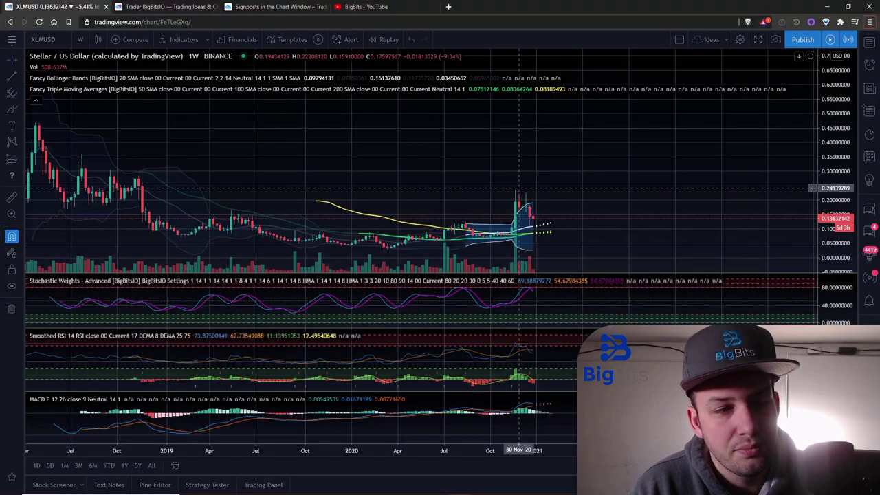
pyautogui.click(53, 43)
pyautogui.write('BNBUSD')
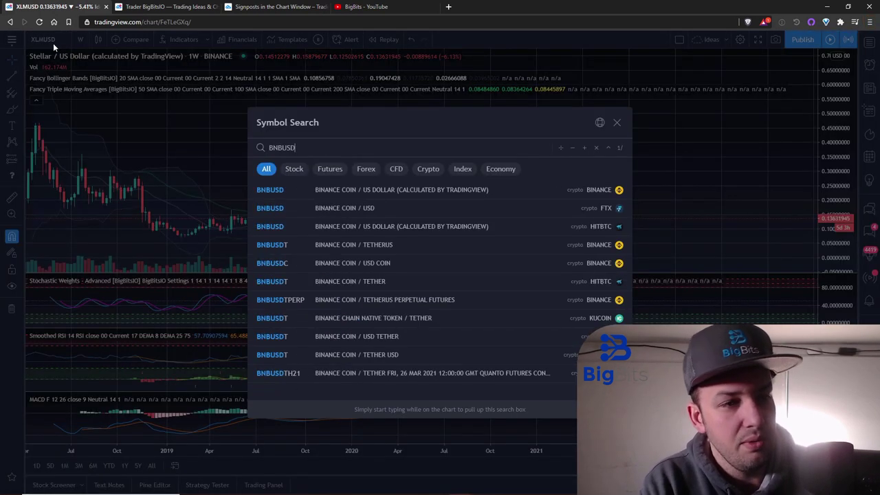
pyautogui.click(387, 190)
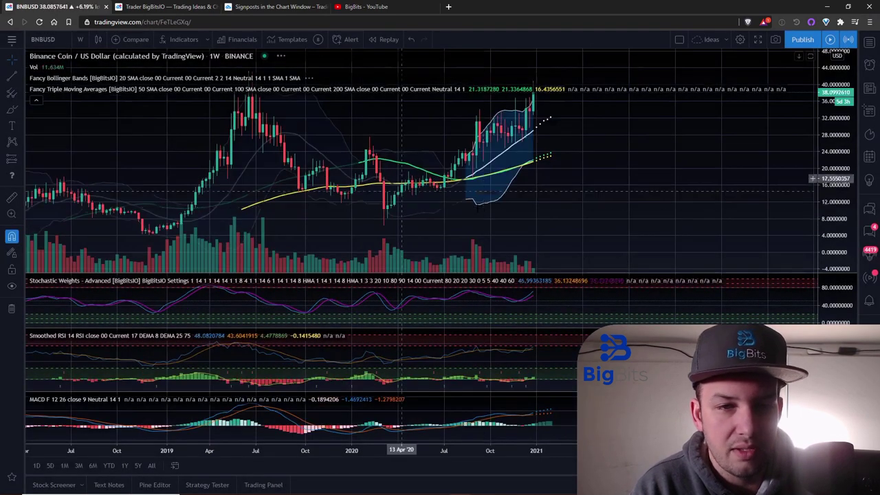
pyautogui.scroll(-5, 662, 173)
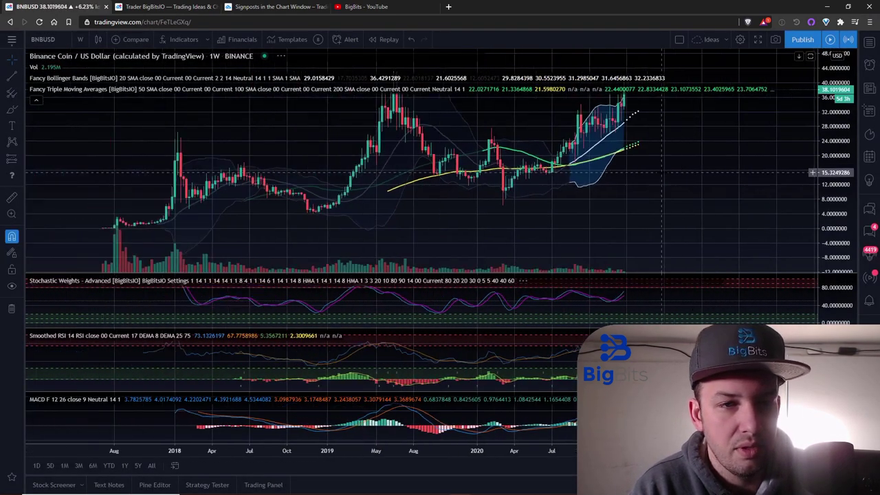
pyautogui.scroll(2, 662, 173)
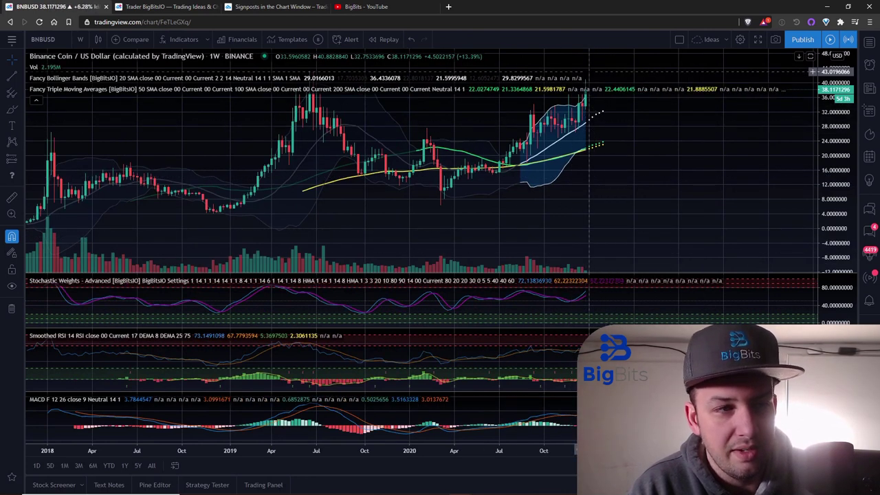
pyautogui.scroll(-2, 631, 84)
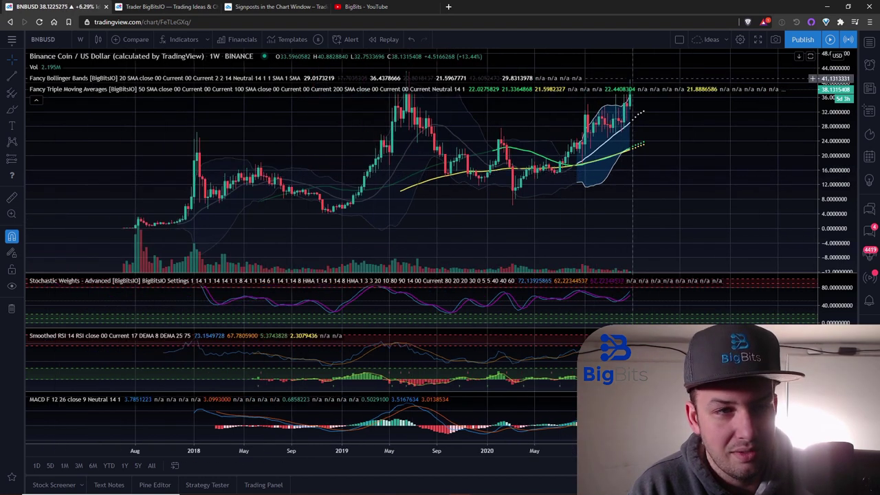